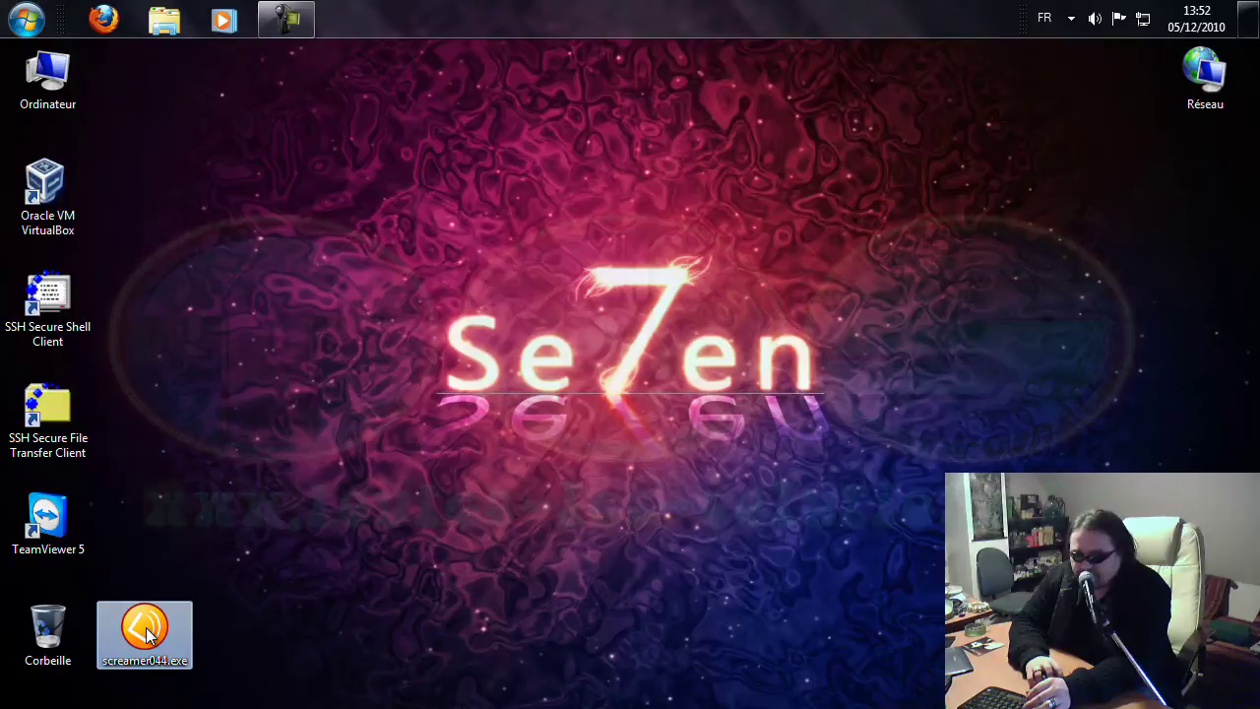
# Step: Install Screamer Radio v0.4.4 from screamer044.exe on the desktop with the default options and launch it on completion
pyautogui.doubleClick(148, 635)
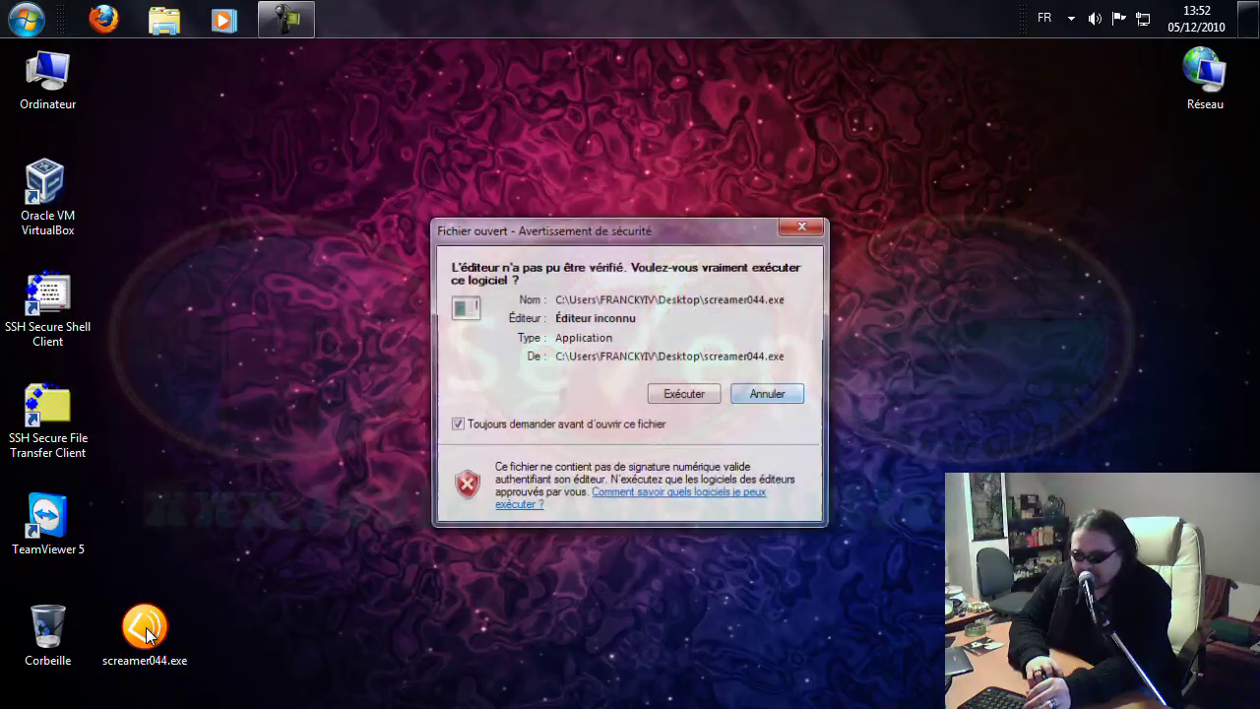
pyautogui.click(692, 396)
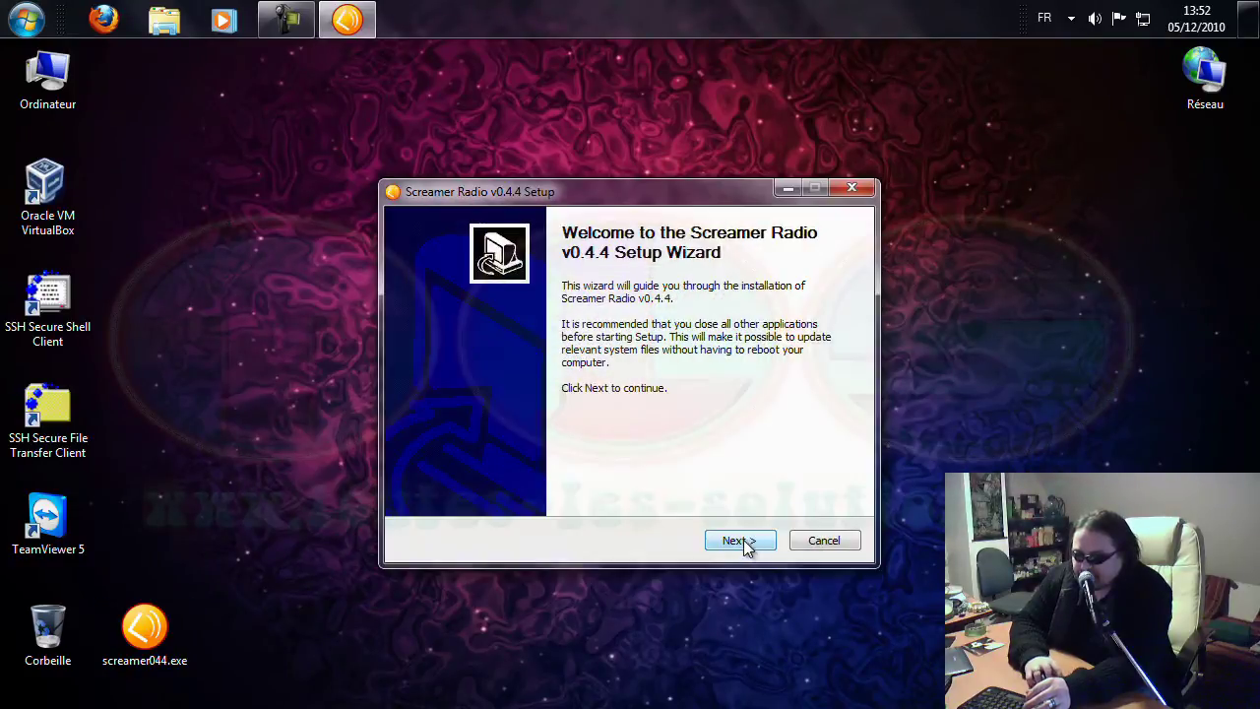
pyautogui.click(739, 539)
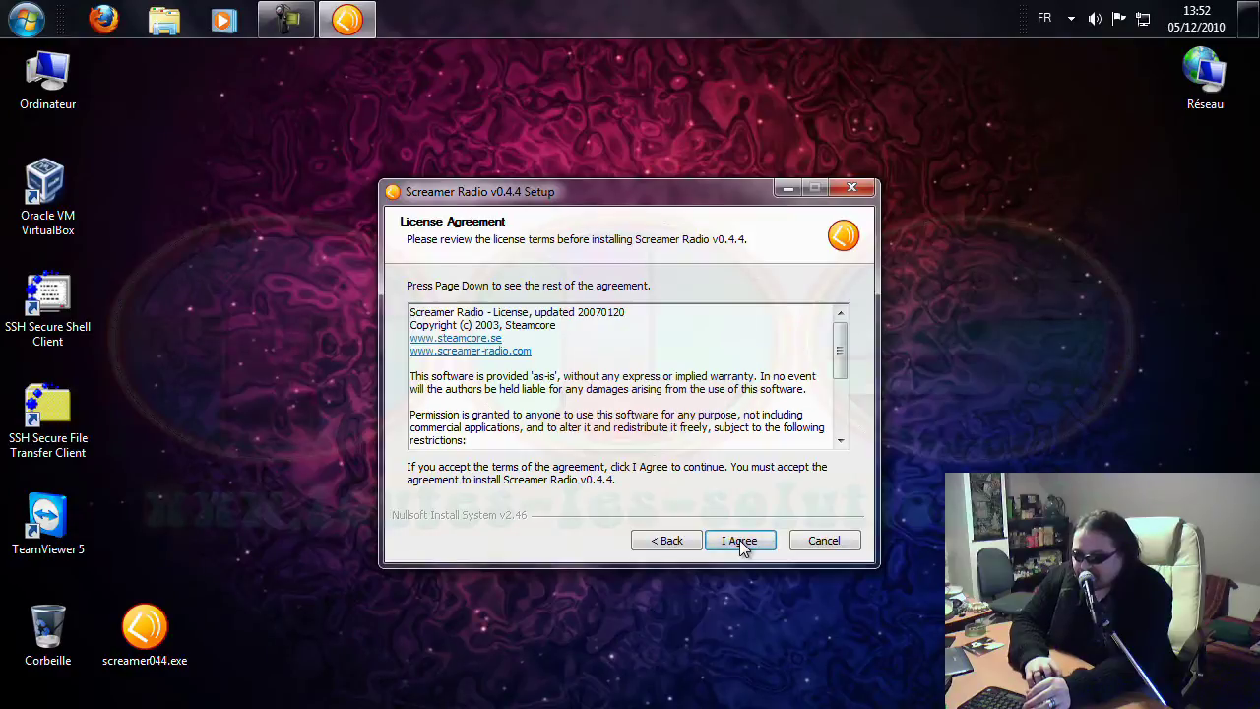
pyautogui.click(739, 540)
pyautogui.click(740, 539)
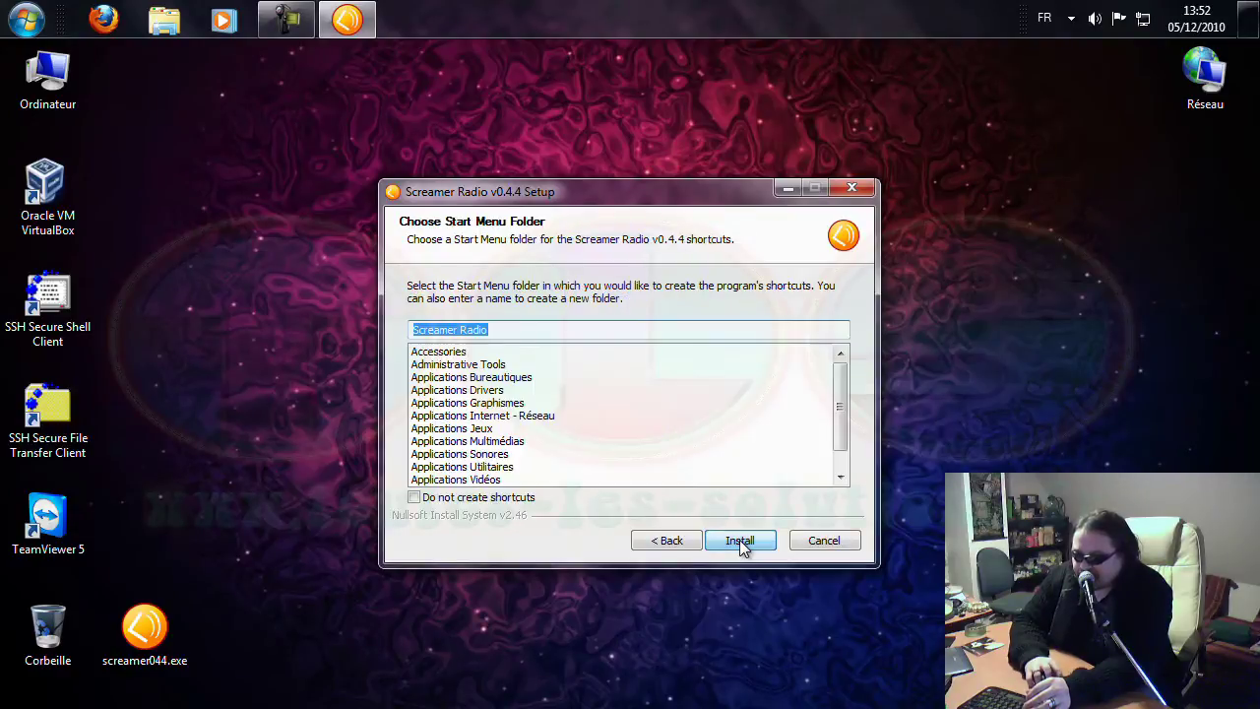
pyautogui.click(739, 540)
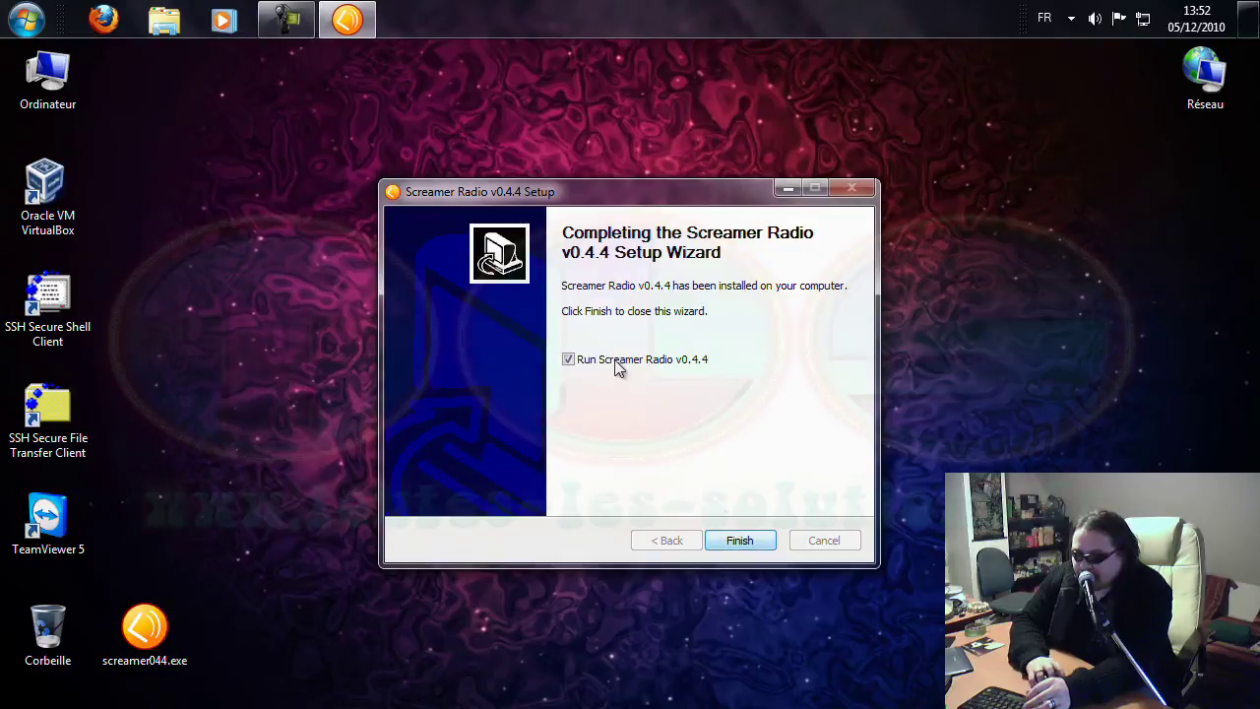
pyautogui.click(751, 543)
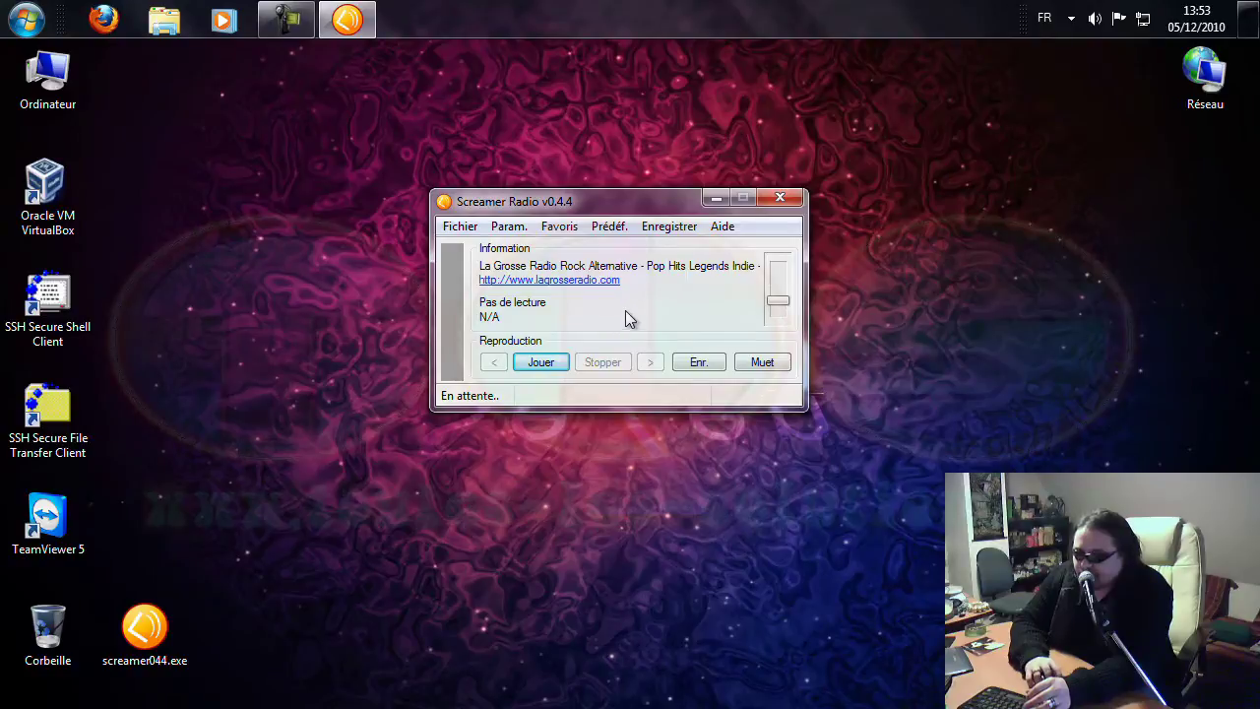
# Step: Play the preset station ChroniX Aggression from the Rock and Indie [1-50] genre list and raise the volume slightly
pyautogui.click(610, 227)
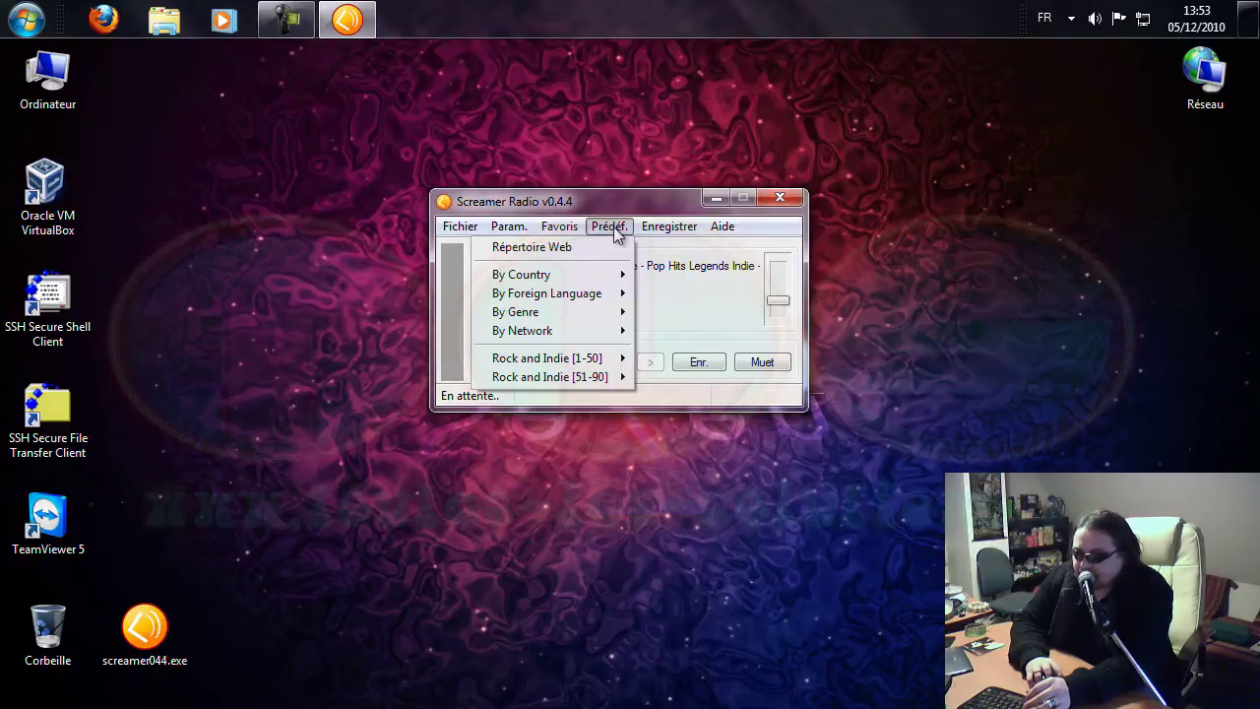
pyautogui.moveTo(586, 280)
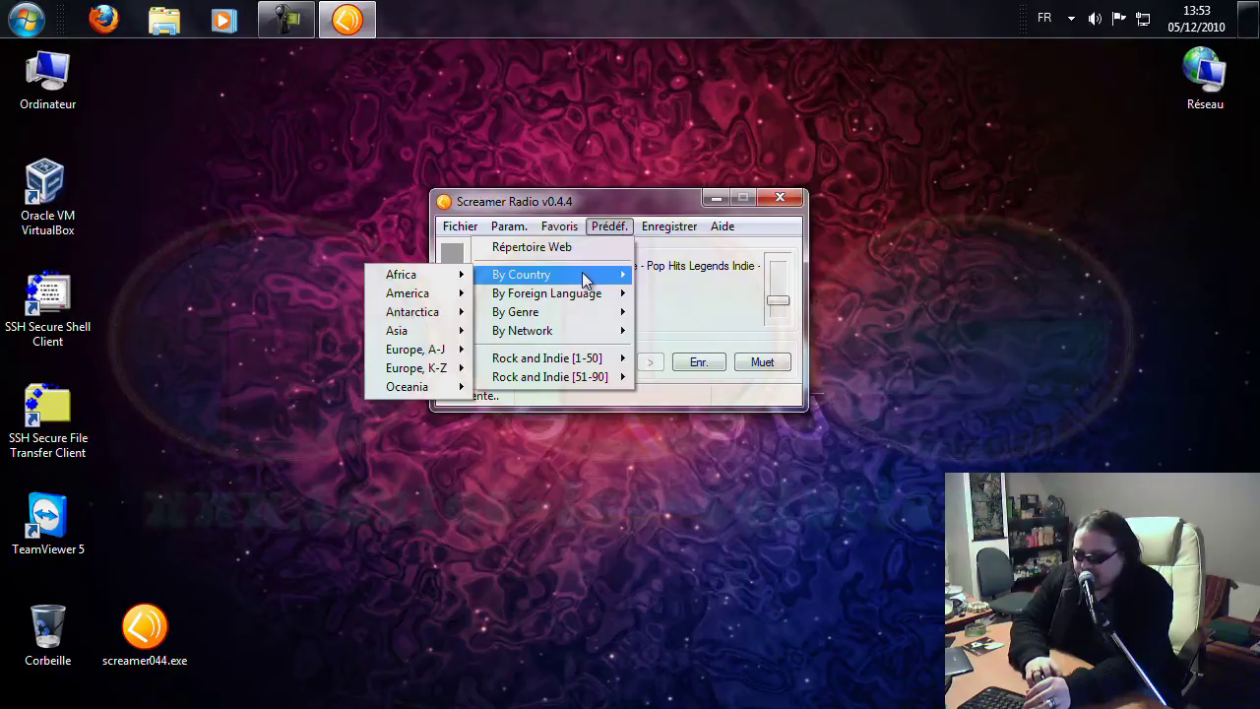
pyautogui.moveTo(569, 303)
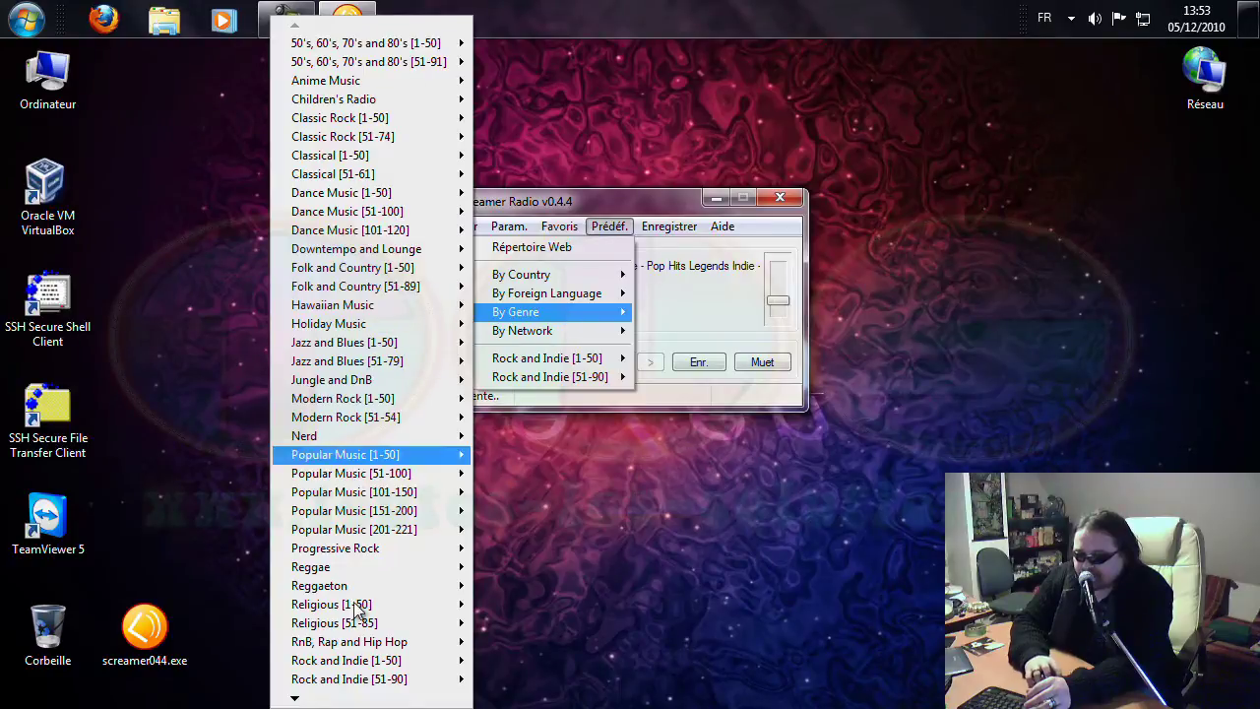
pyautogui.moveTo(344, 661)
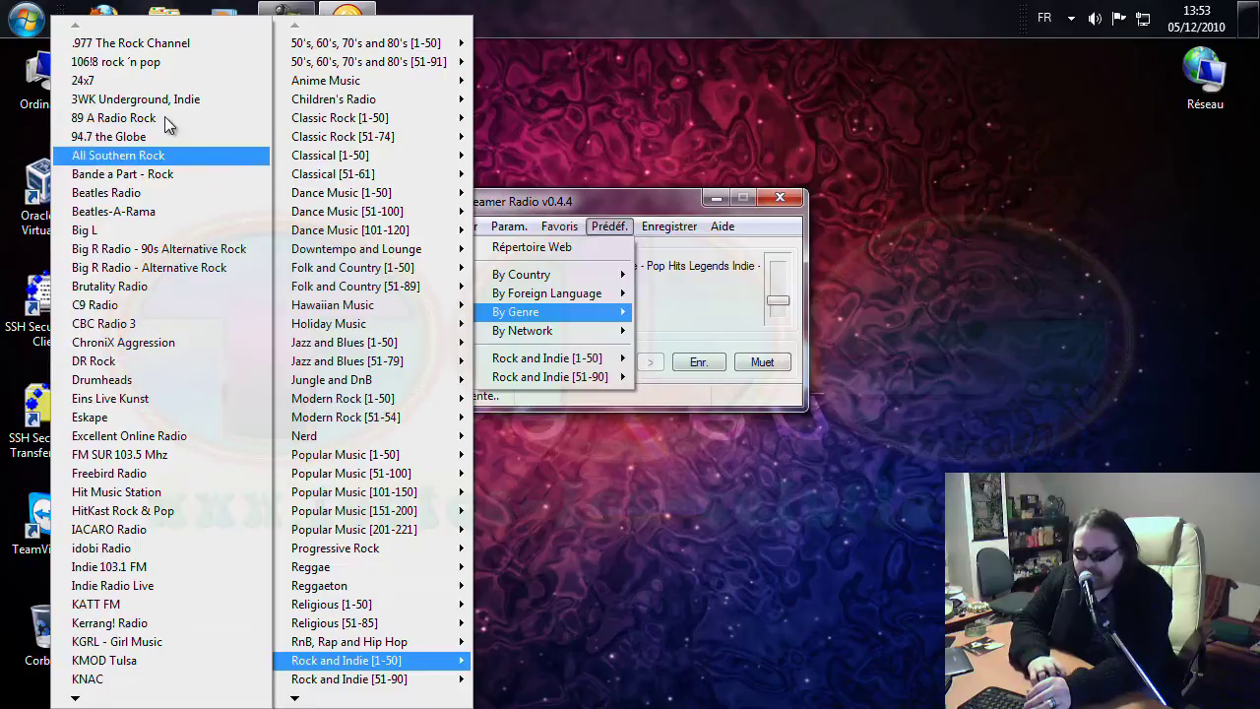
pyautogui.click(169, 344)
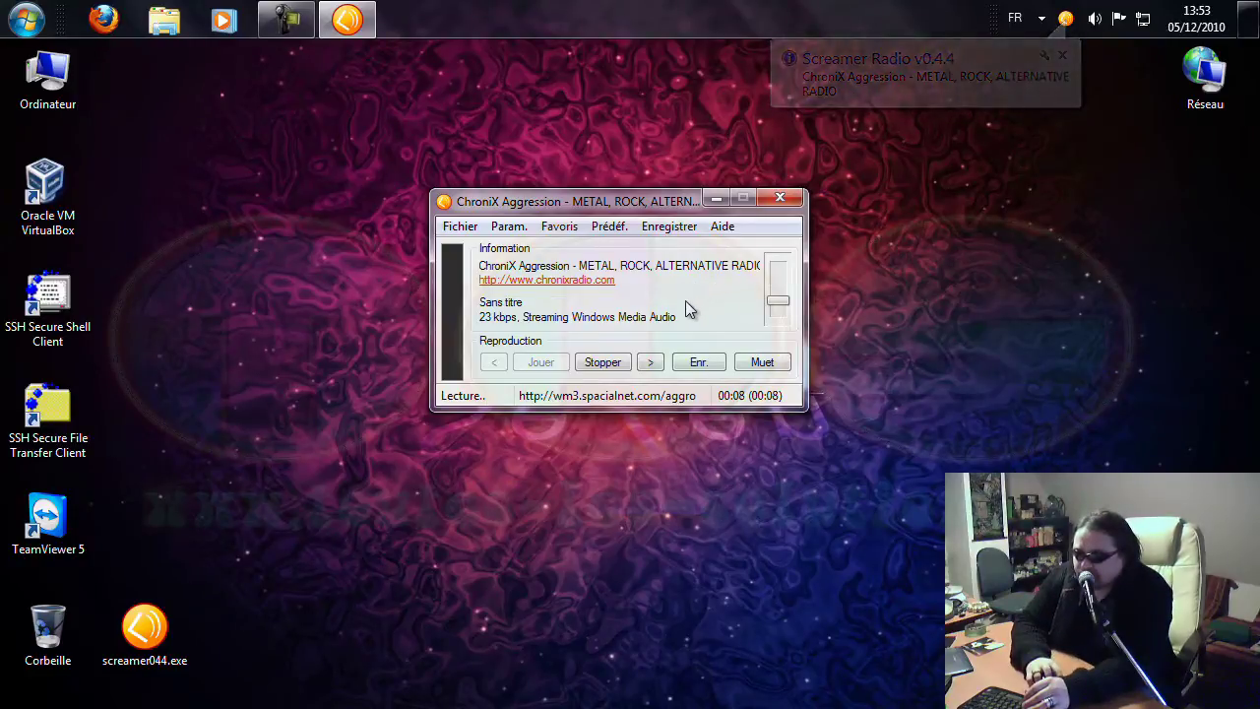
pyautogui.moveTo(788, 310); pyautogui.dragTo(785, 303)
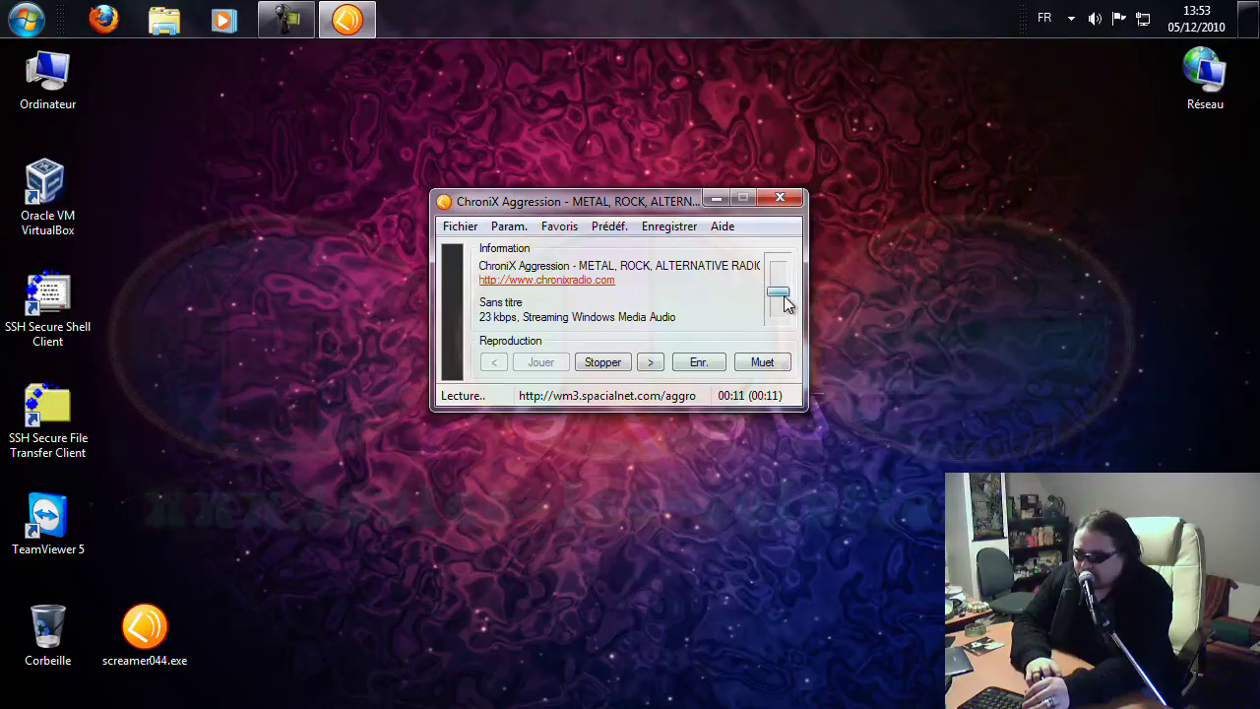
# Step: Browse the station presets by genre and stop the playback of ChroniX Aggression
pyautogui.click(618, 227)
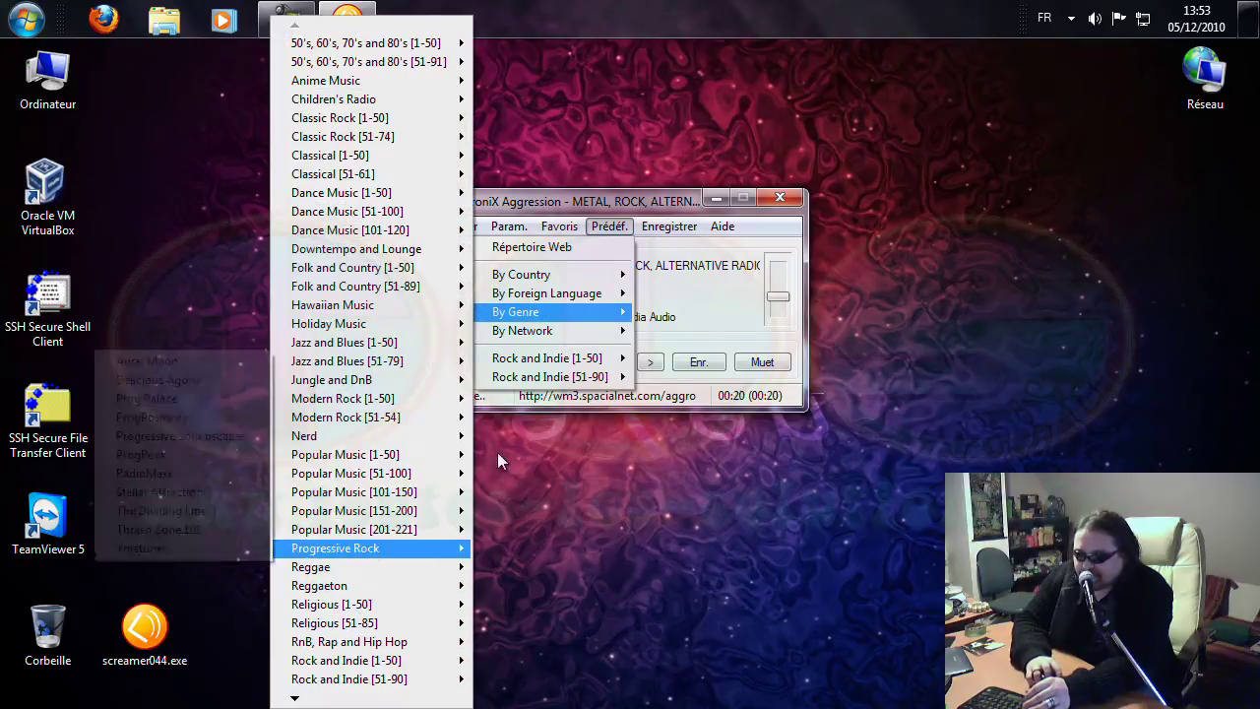
pyautogui.click(669, 227)
pyautogui.click(678, 199)
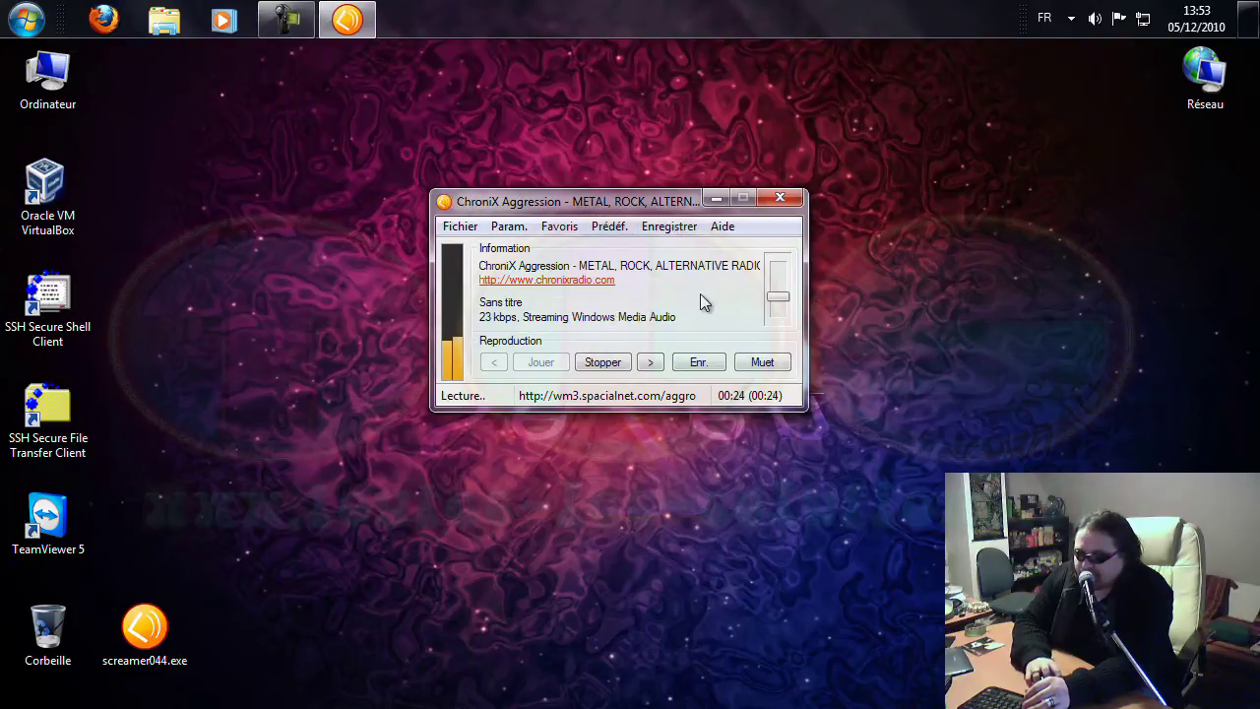
pyautogui.click(606, 363)
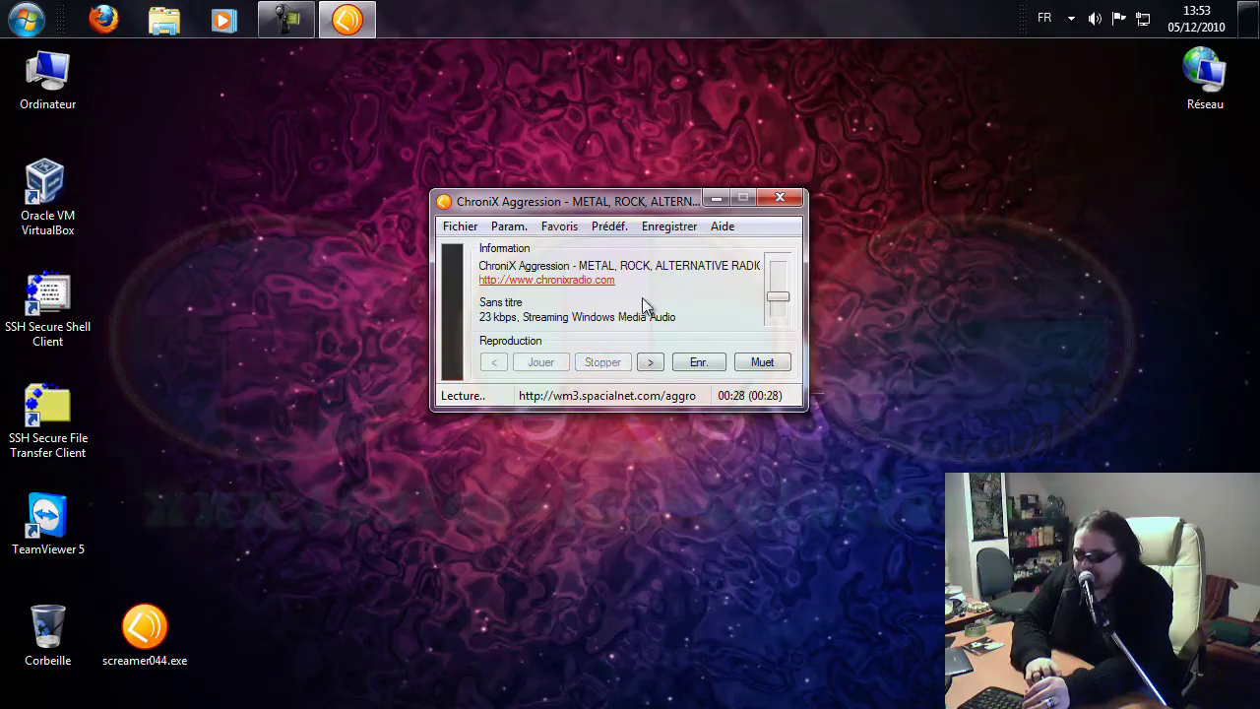
# Step: Open the preferences, move the dialog aside and check the path to the recording folder
pyautogui.click(509, 227)
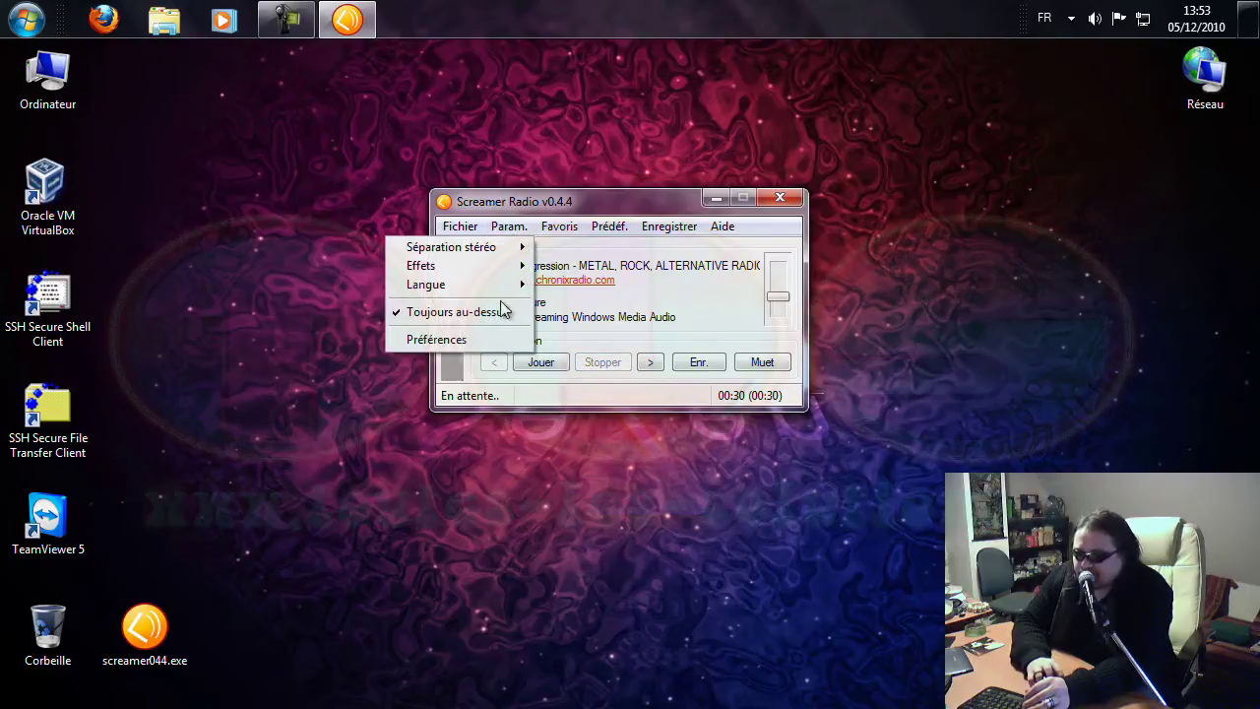
pyautogui.click(492, 337)
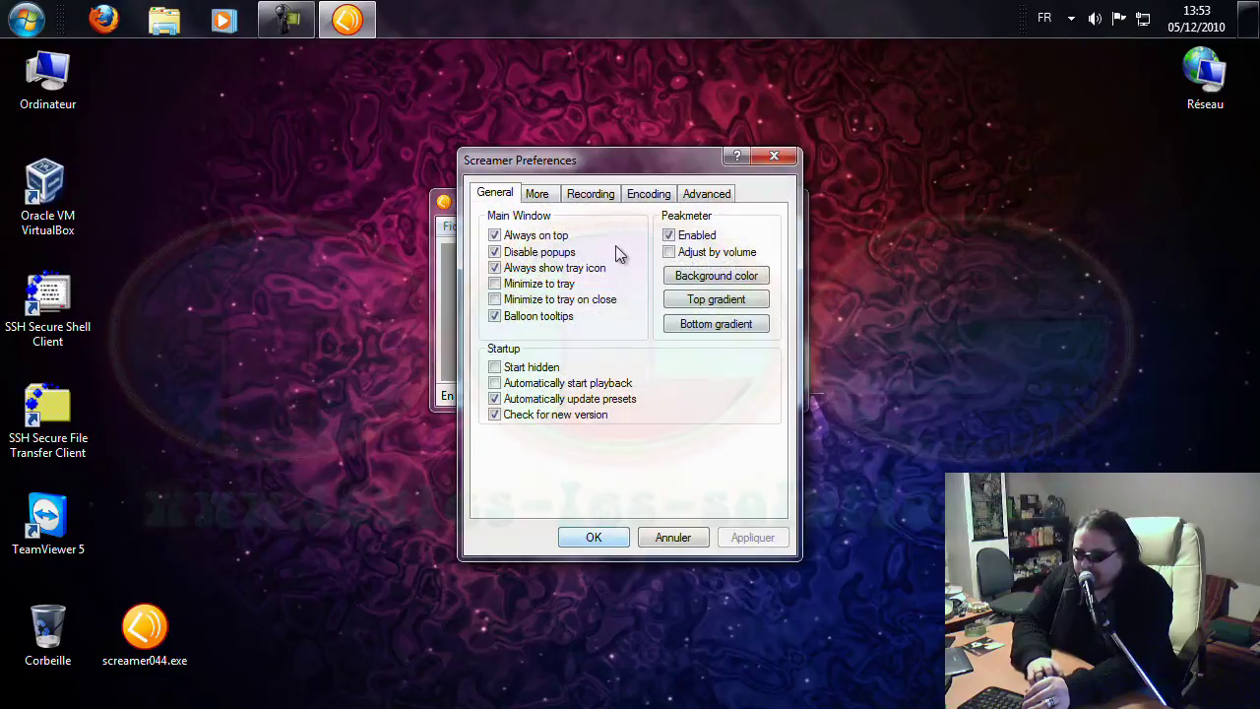
pyautogui.moveTo(634, 163); pyautogui.dragTo(406, 117)
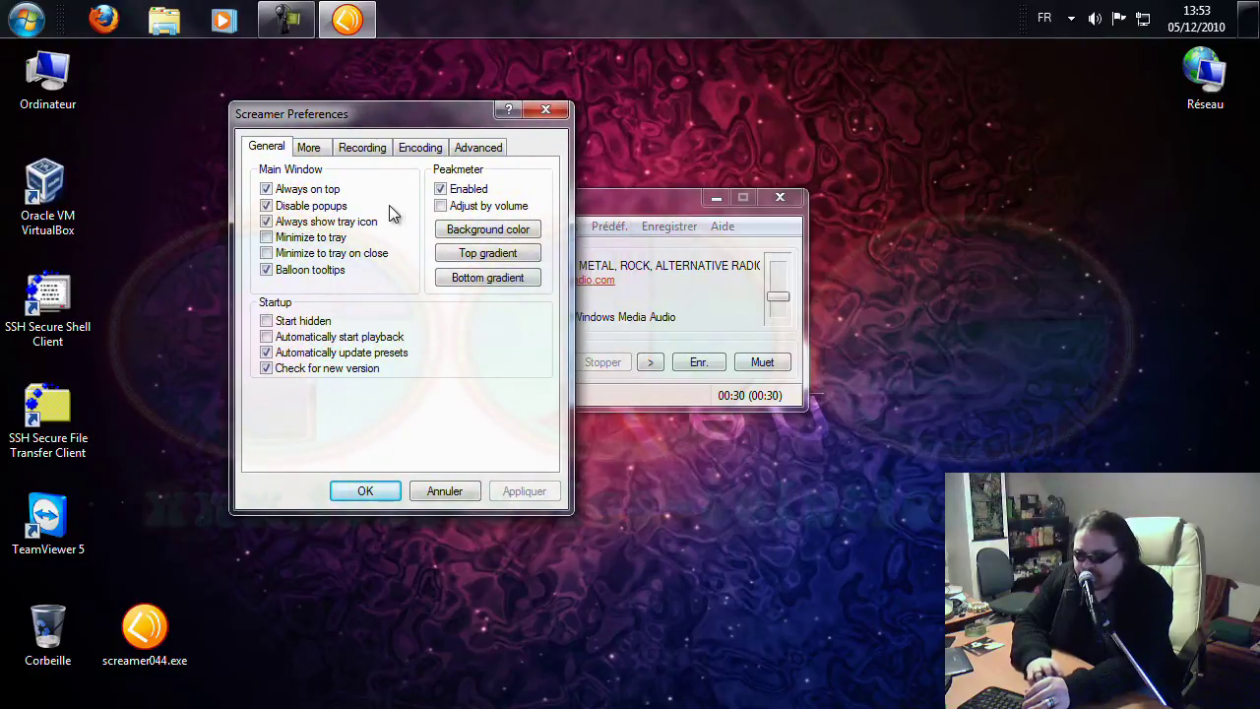
pyautogui.click(366, 146)
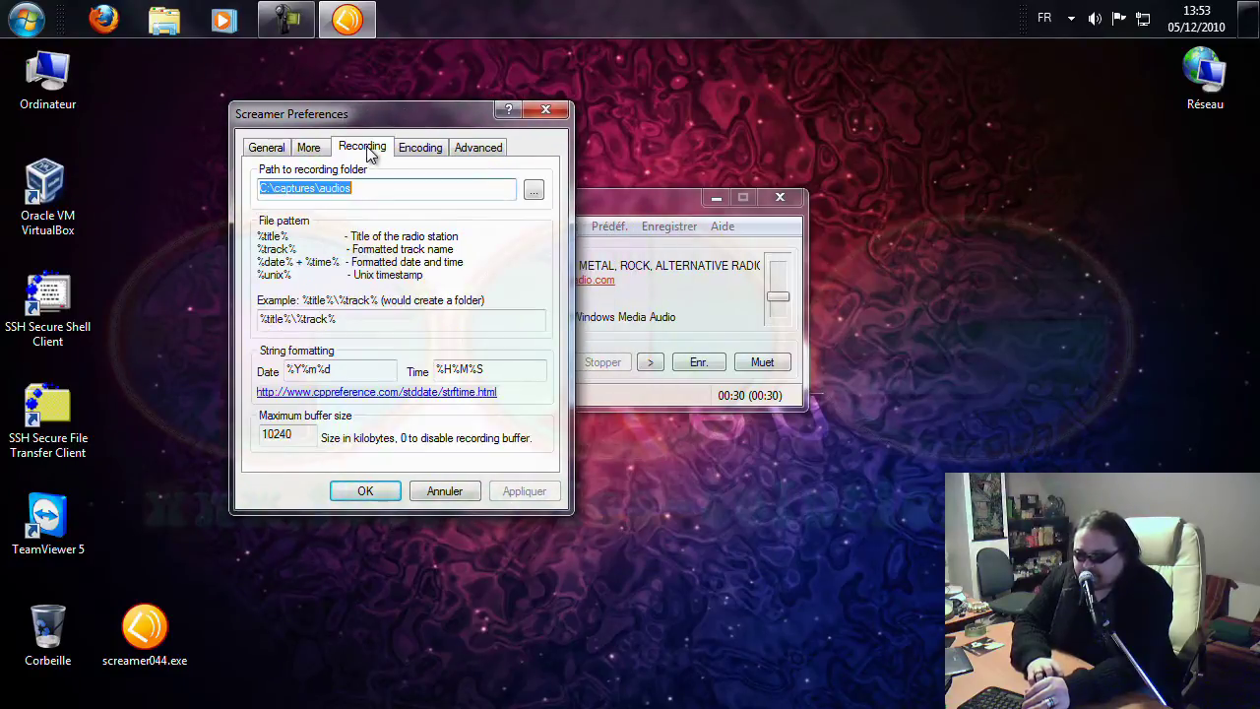
pyautogui.click(292, 188)
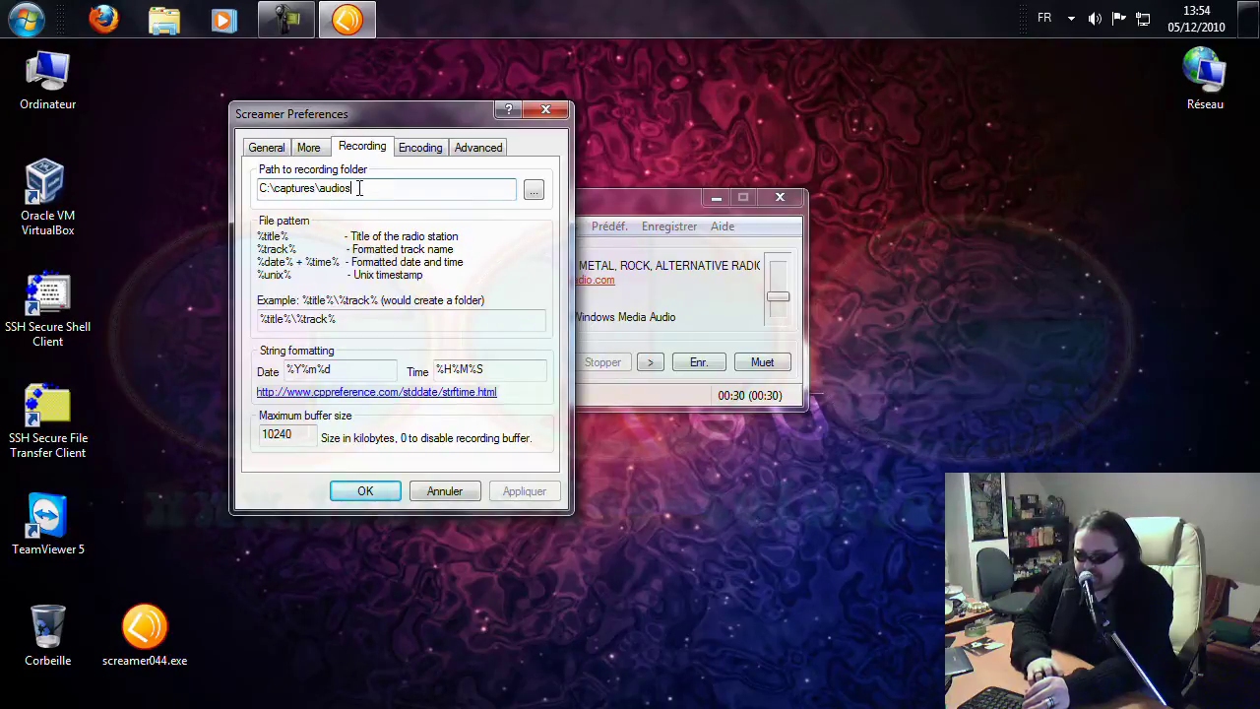
# Step: Enable encoding Ogg Vorbis as MP3 in the encoding preferences and accept the settings
pyautogui.click(418, 145)
pyautogui.click(296, 190)
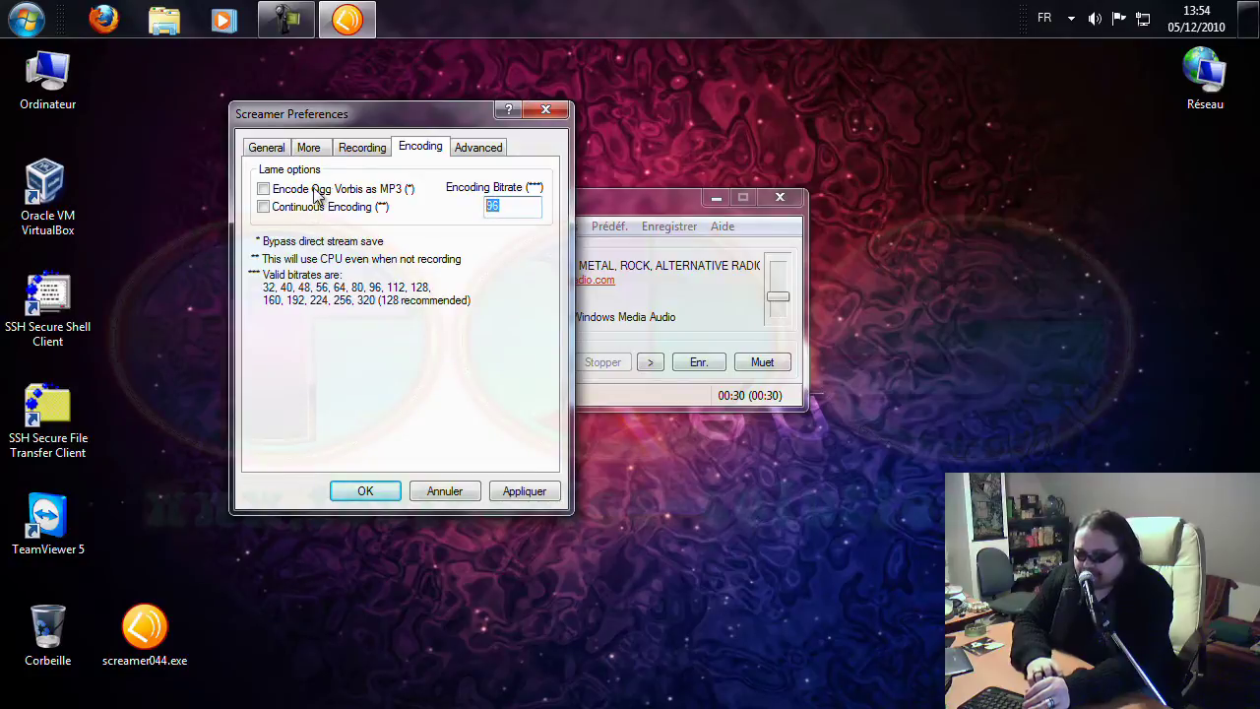
pyautogui.click(264, 190)
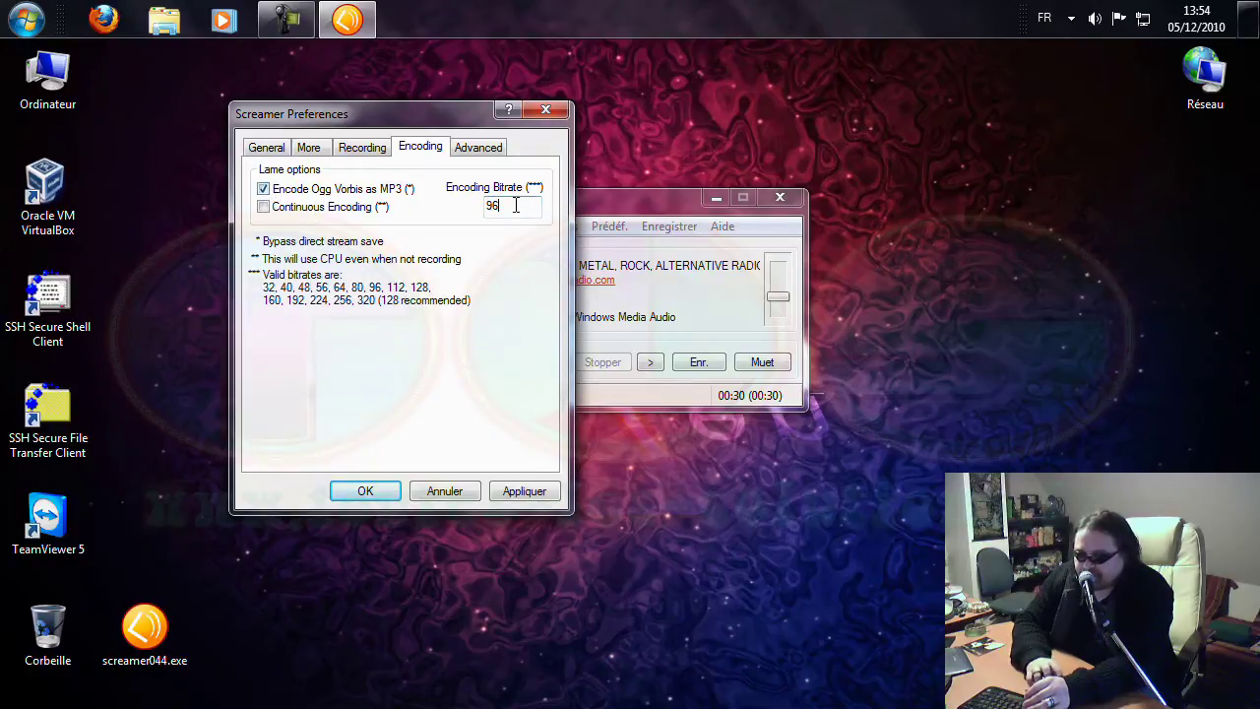
pyautogui.click(366, 491)
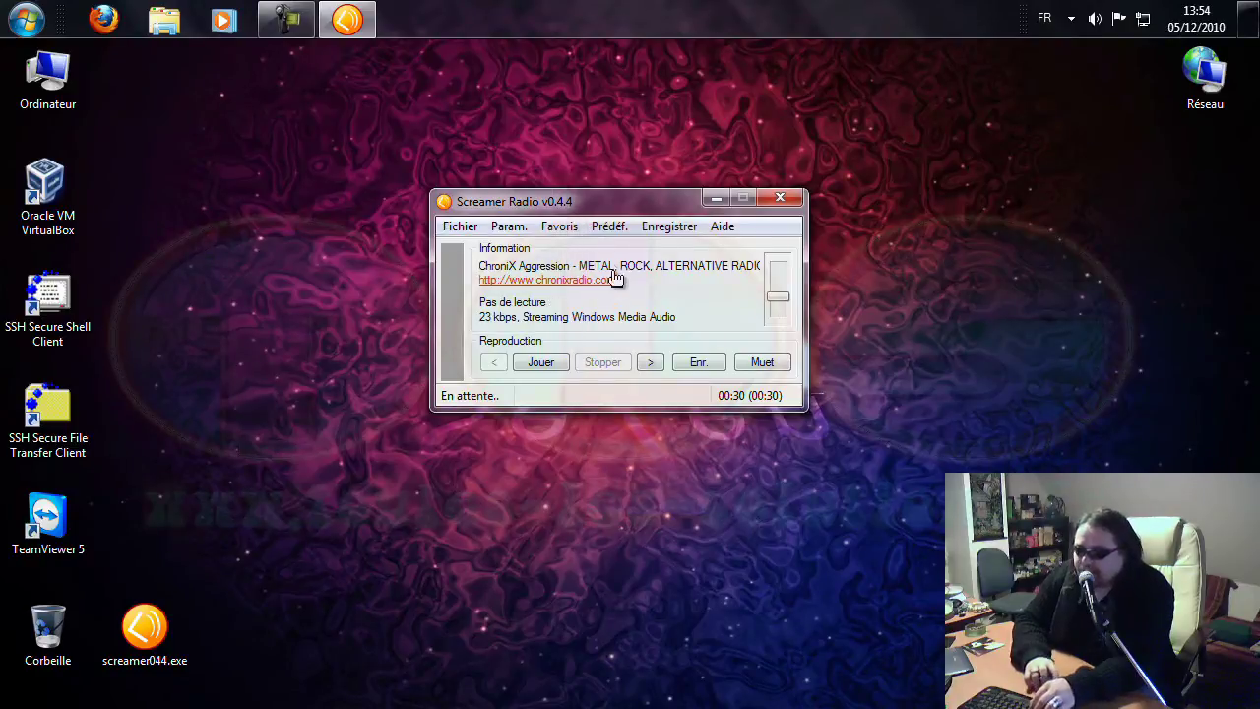
pyautogui.click(617, 224)
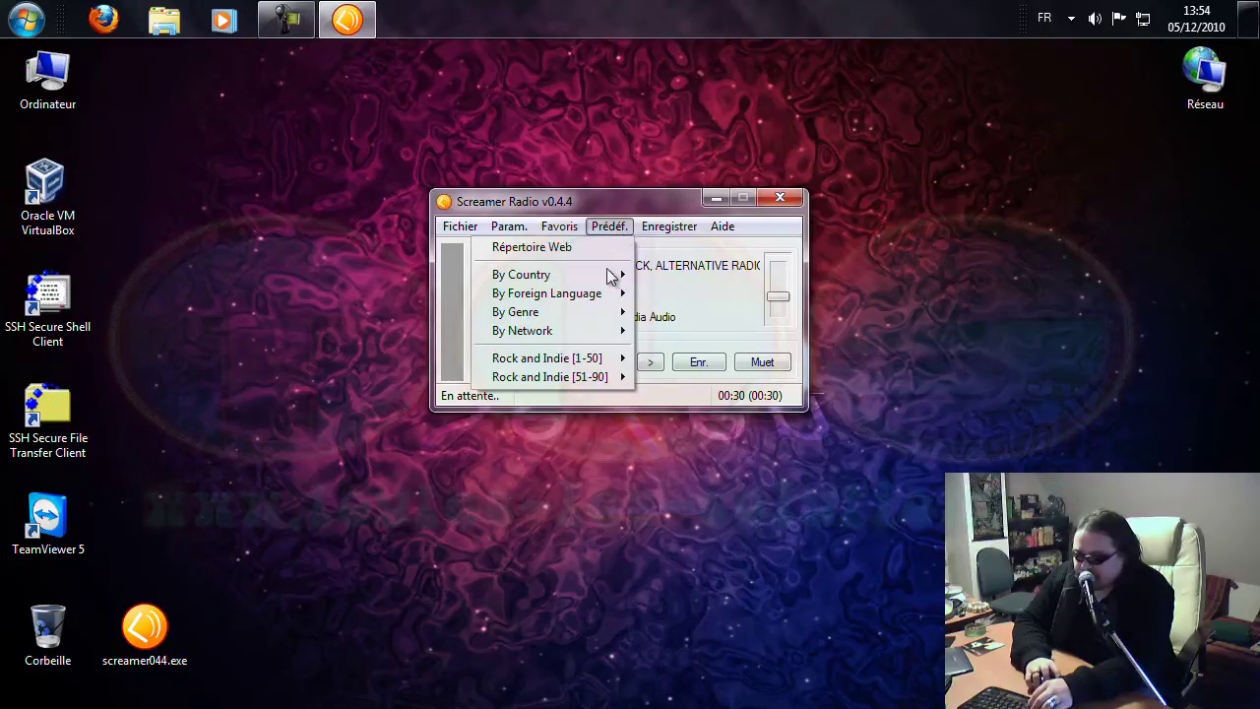
pyautogui.click(642, 203)
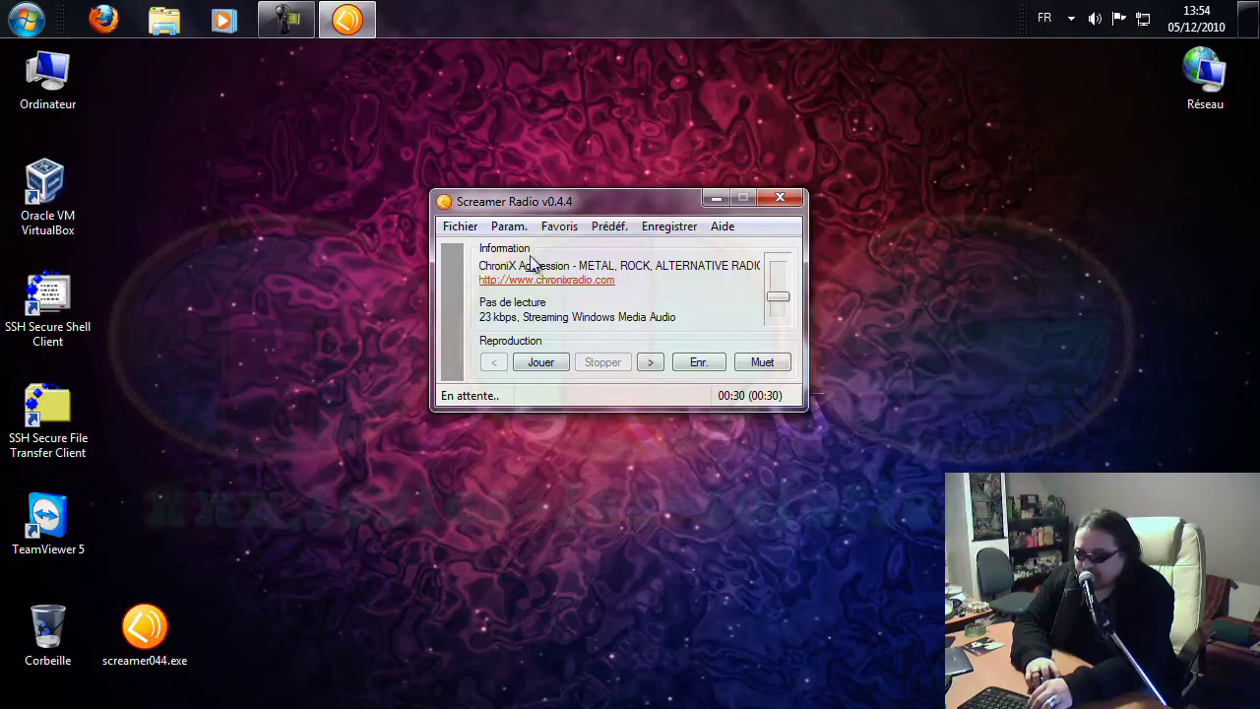
pyautogui.click(104, 20)
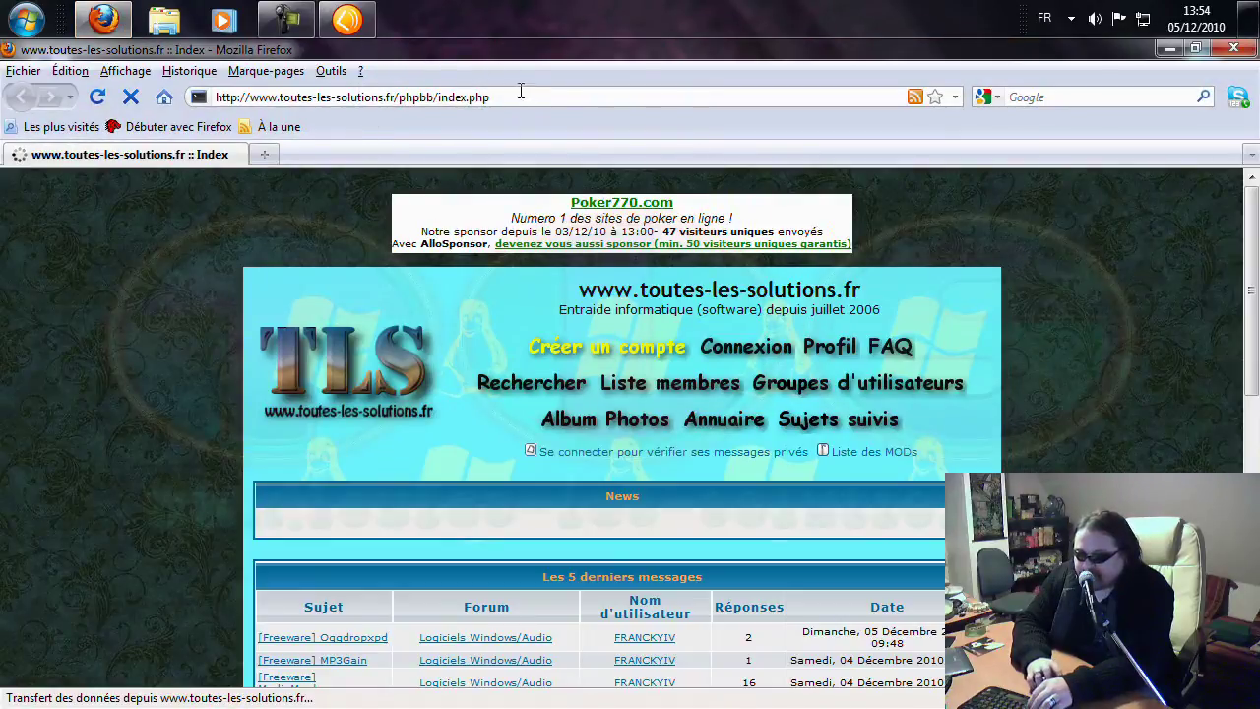
pyautogui.click(397, 96)
pyautogui.write('www.')
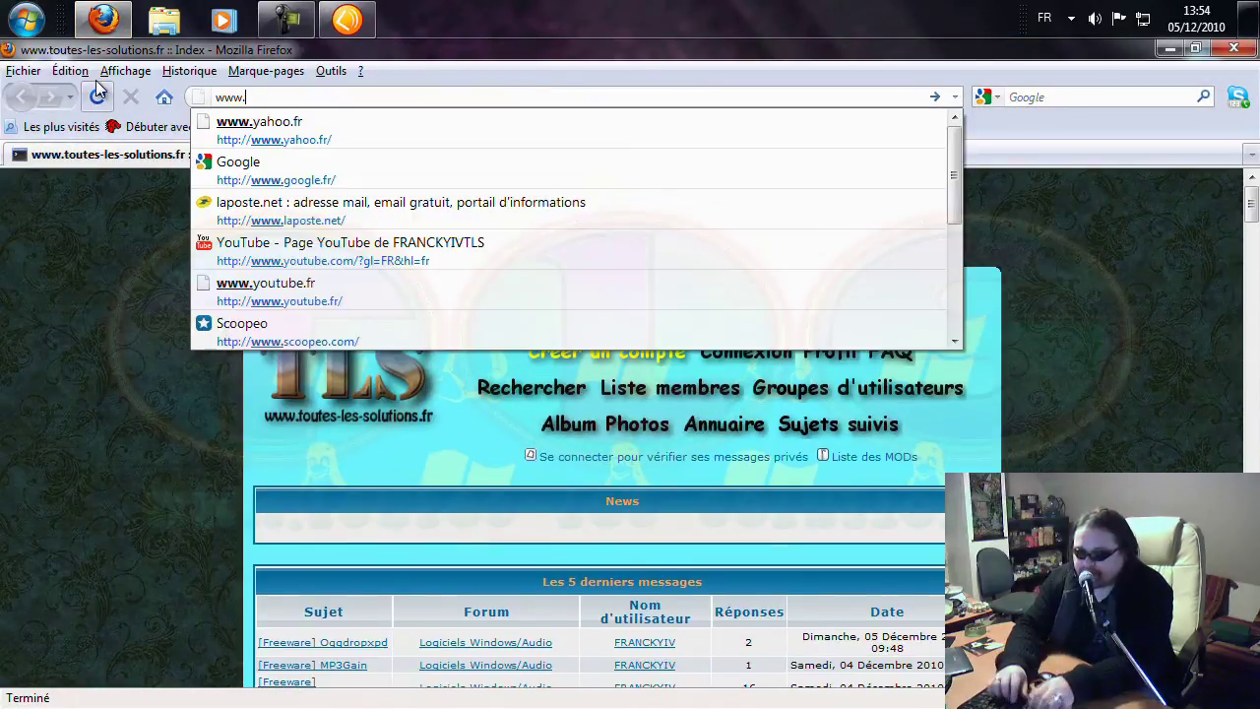
pyautogui.write('lagrosseradio.com')
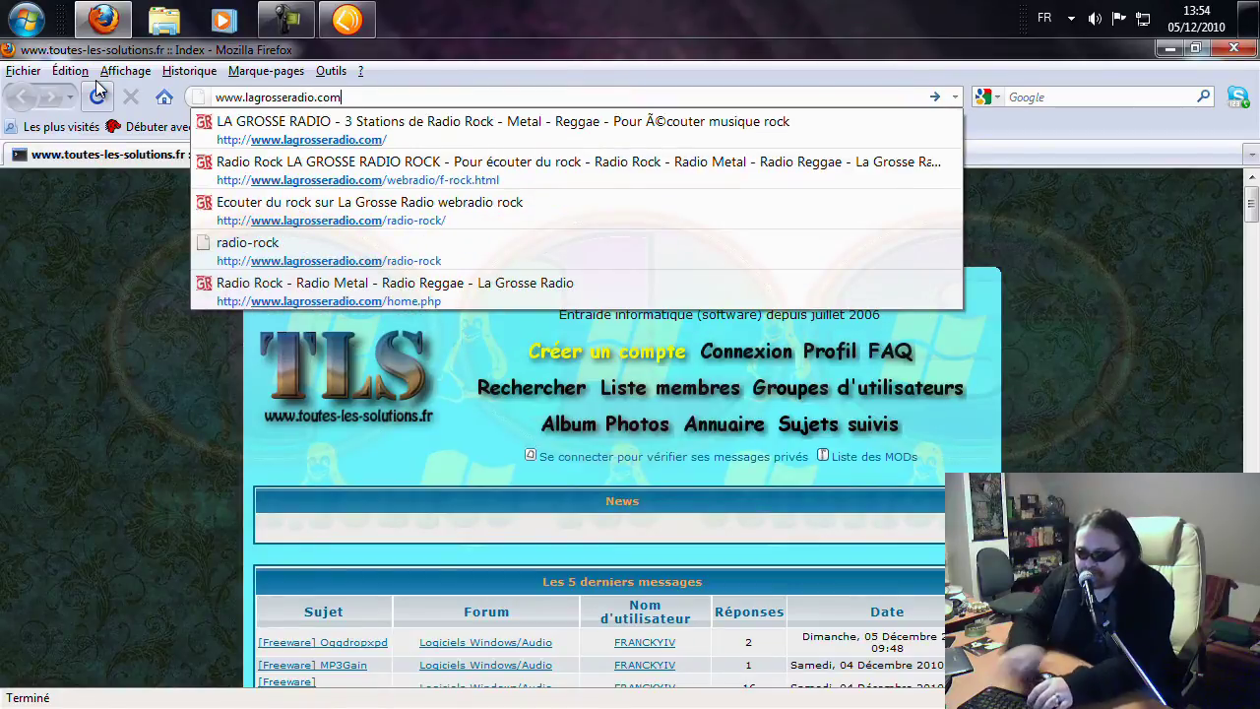
pyautogui.press('Return')
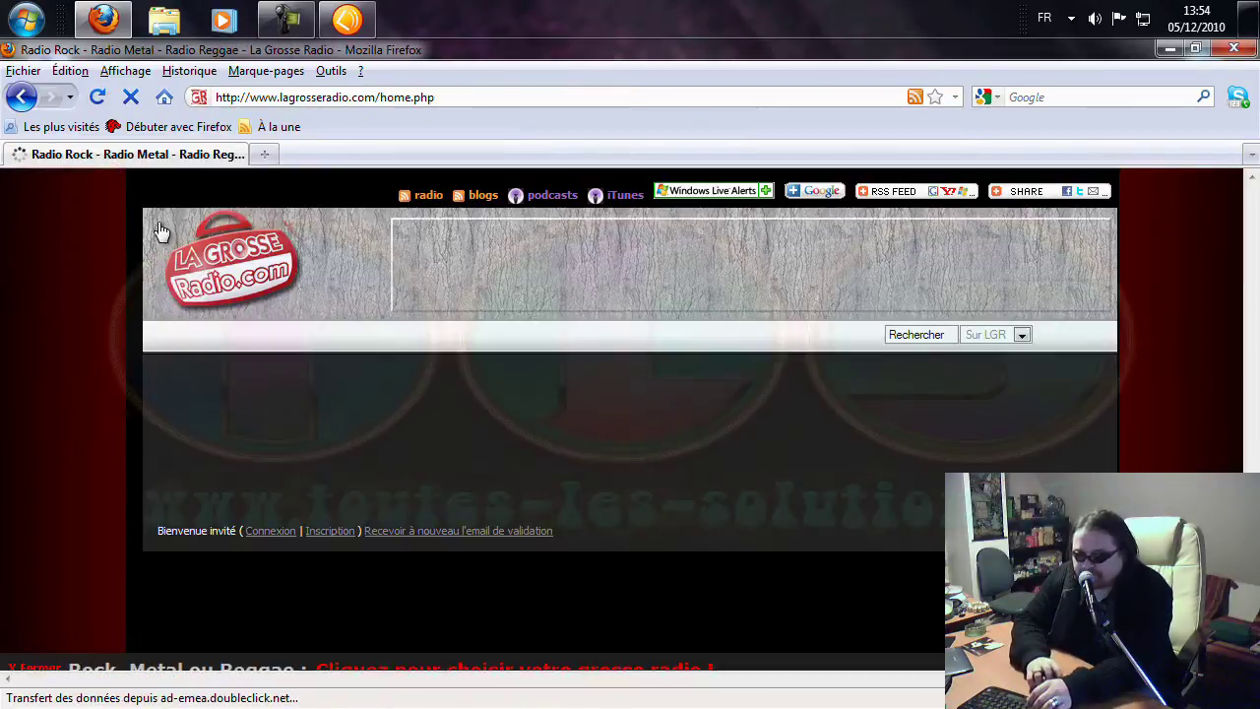
# Step: Open the La Grosse Radio ROCK page and copy the address of the 192k stream link under the Winamp icon
pyautogui.moveTo(223, 339)
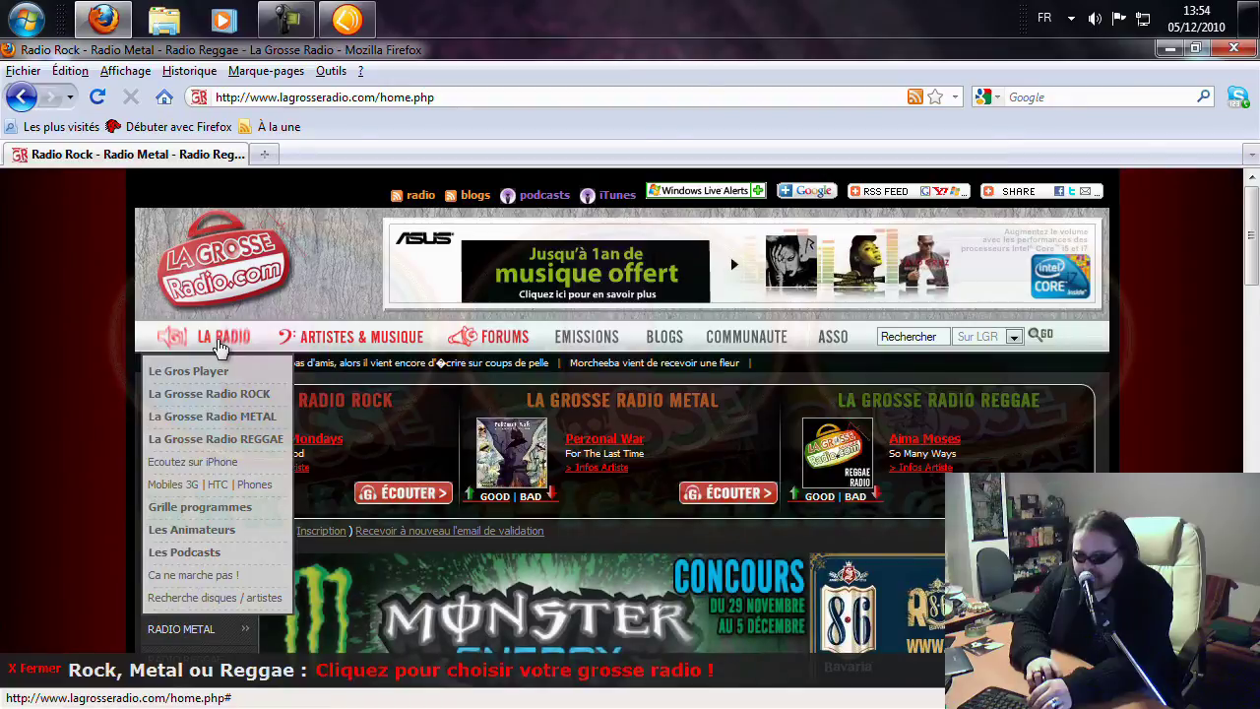
pyautogui.click(217, 393)
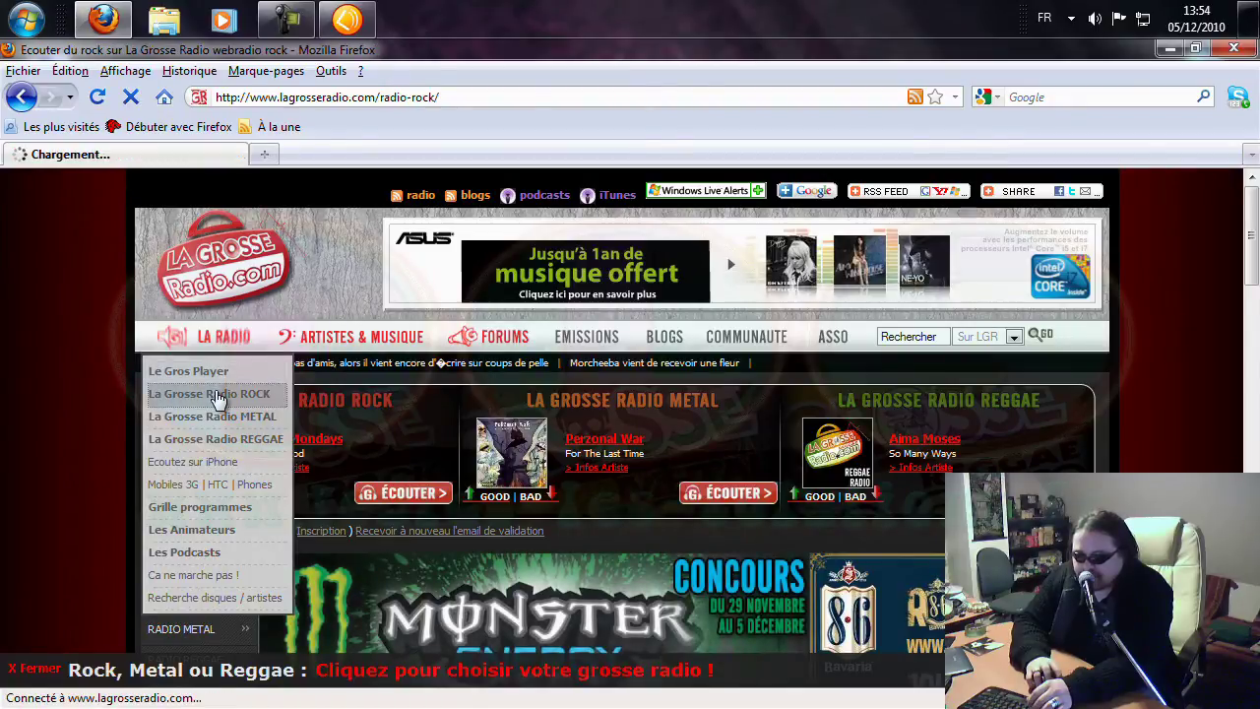
pyautogui.scroll(-10, 601, 412)
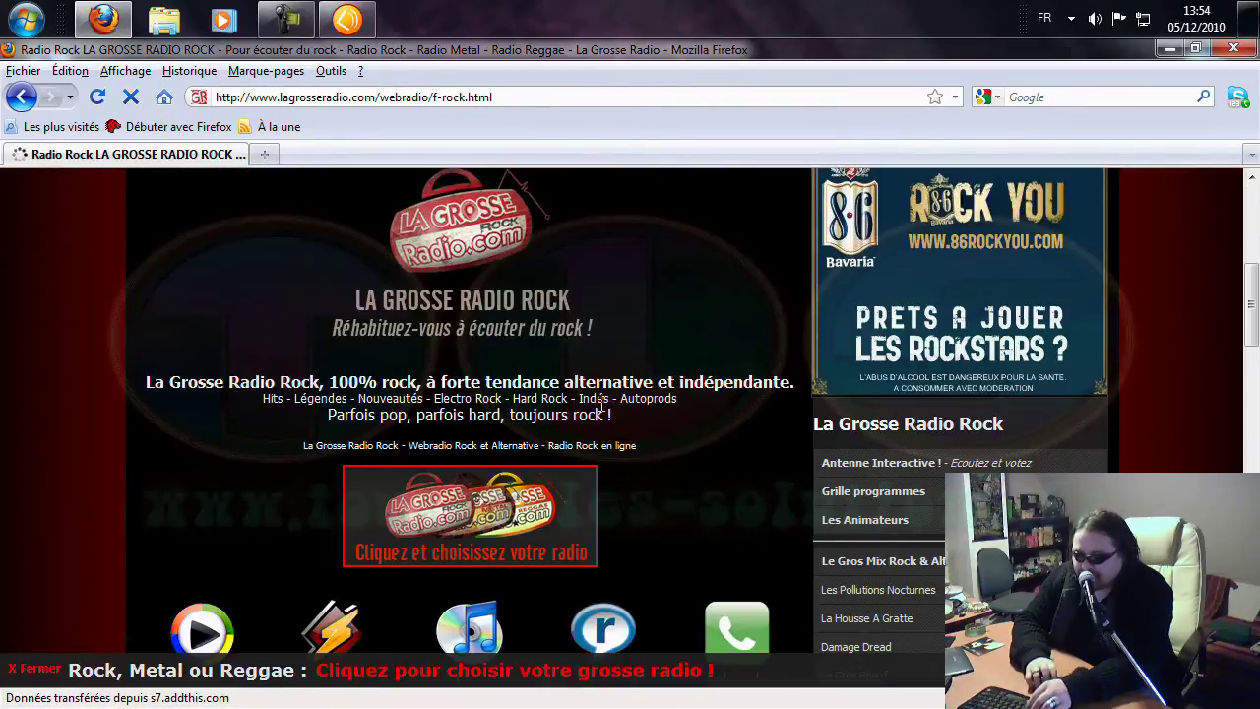
pyautogui.scroll(2, 601, 414)
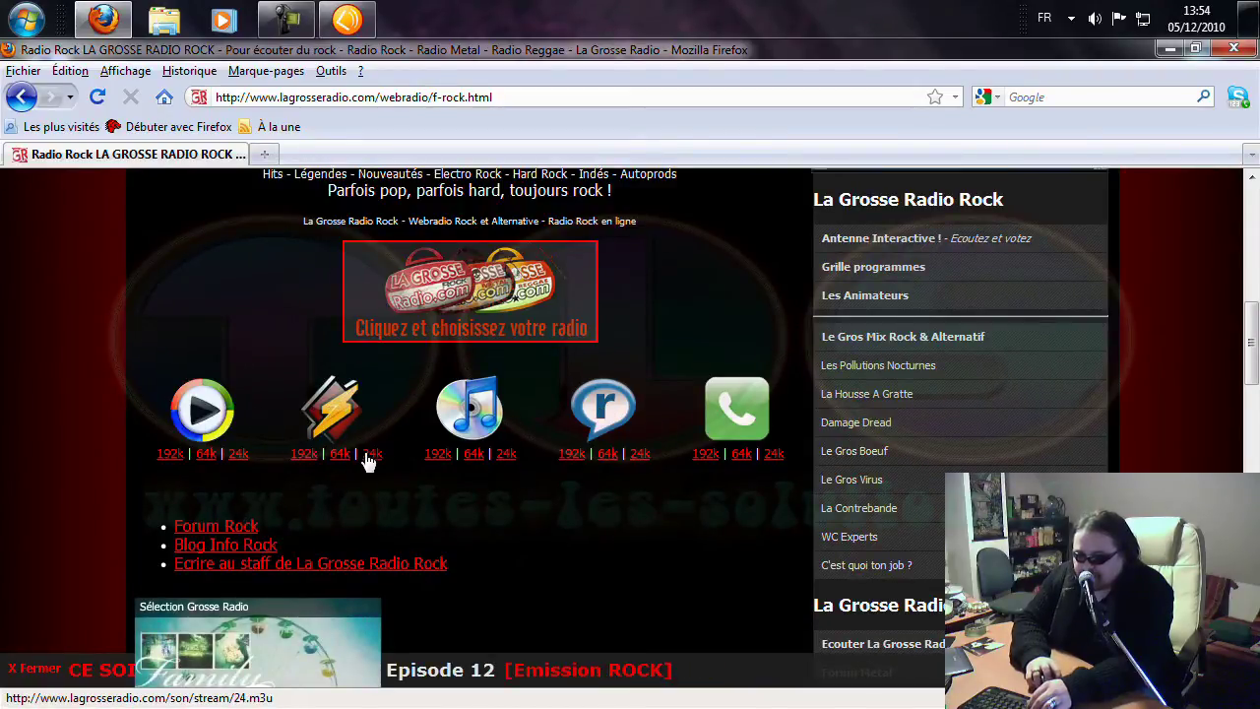
pyautogui.rightClick(305, 459)
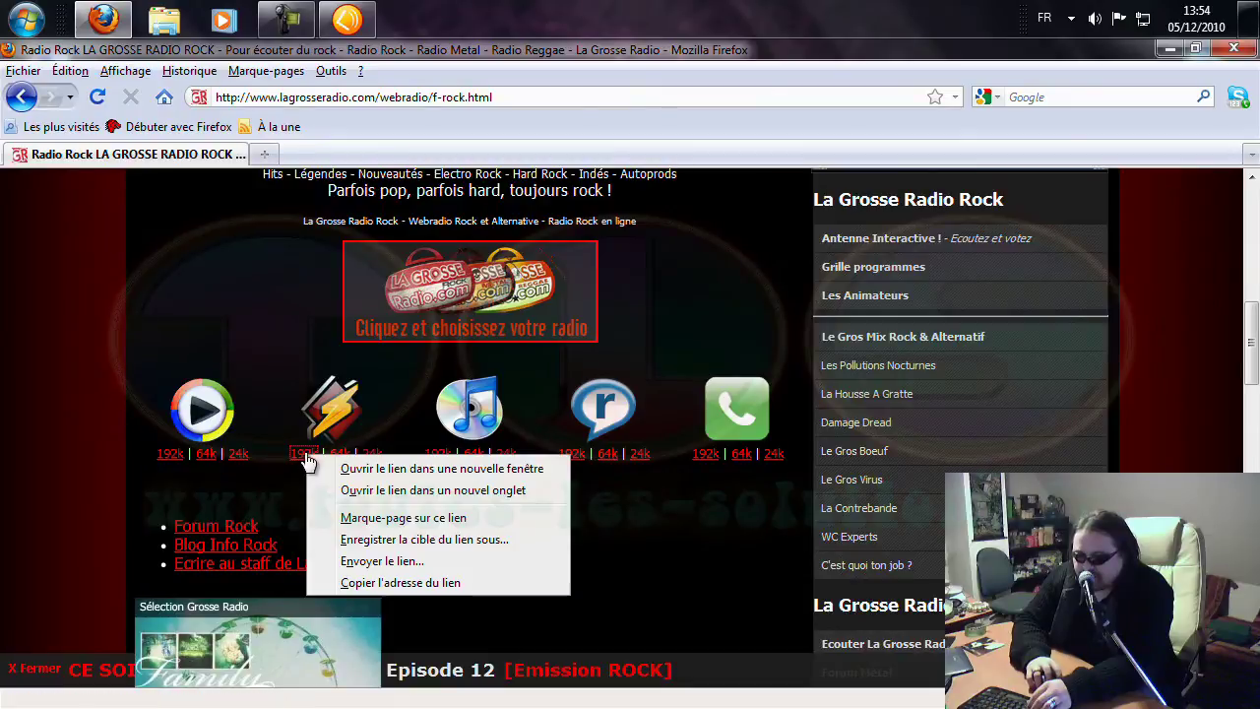
pyautogui.click(413, 583)
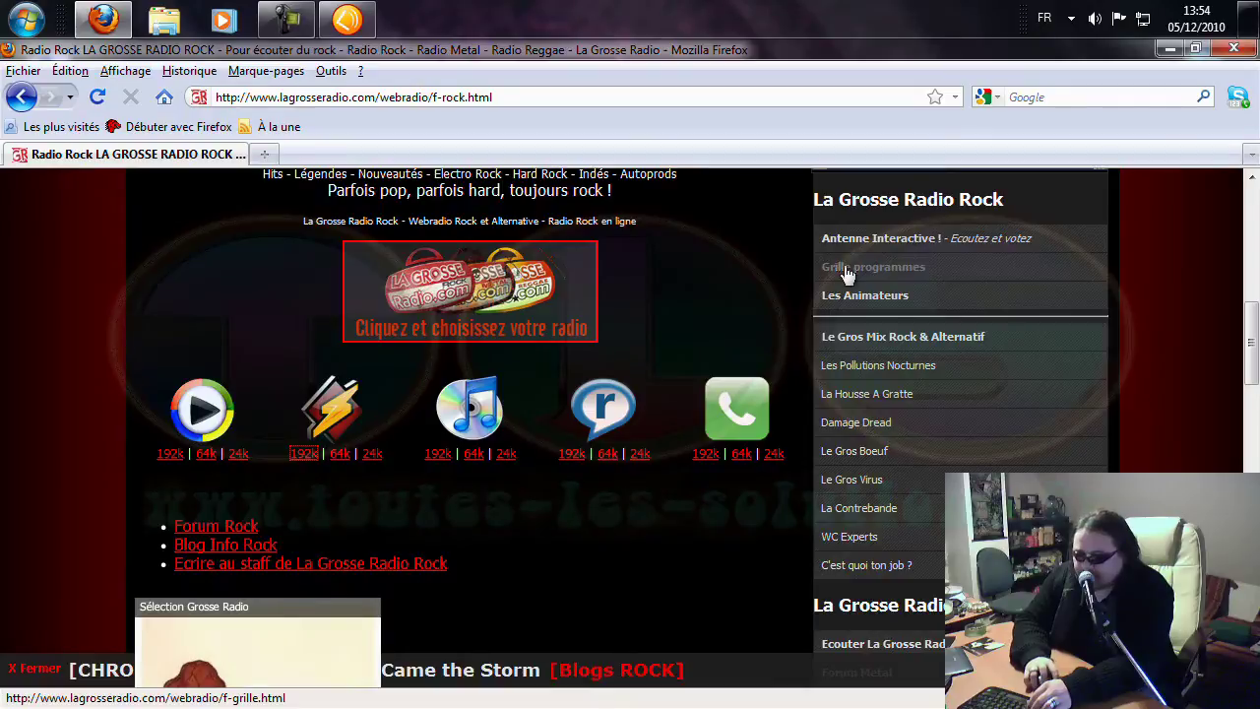
pyautogui.click(1239, 49)
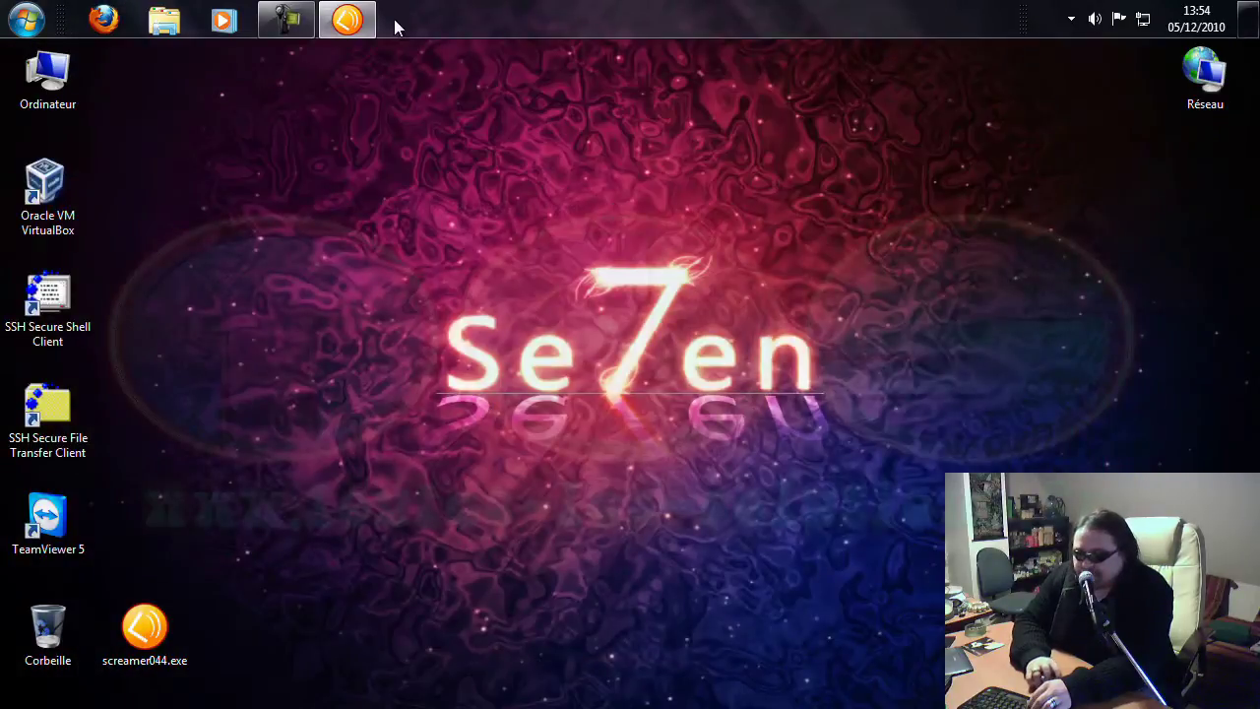
pyautogui.click(346, 20)
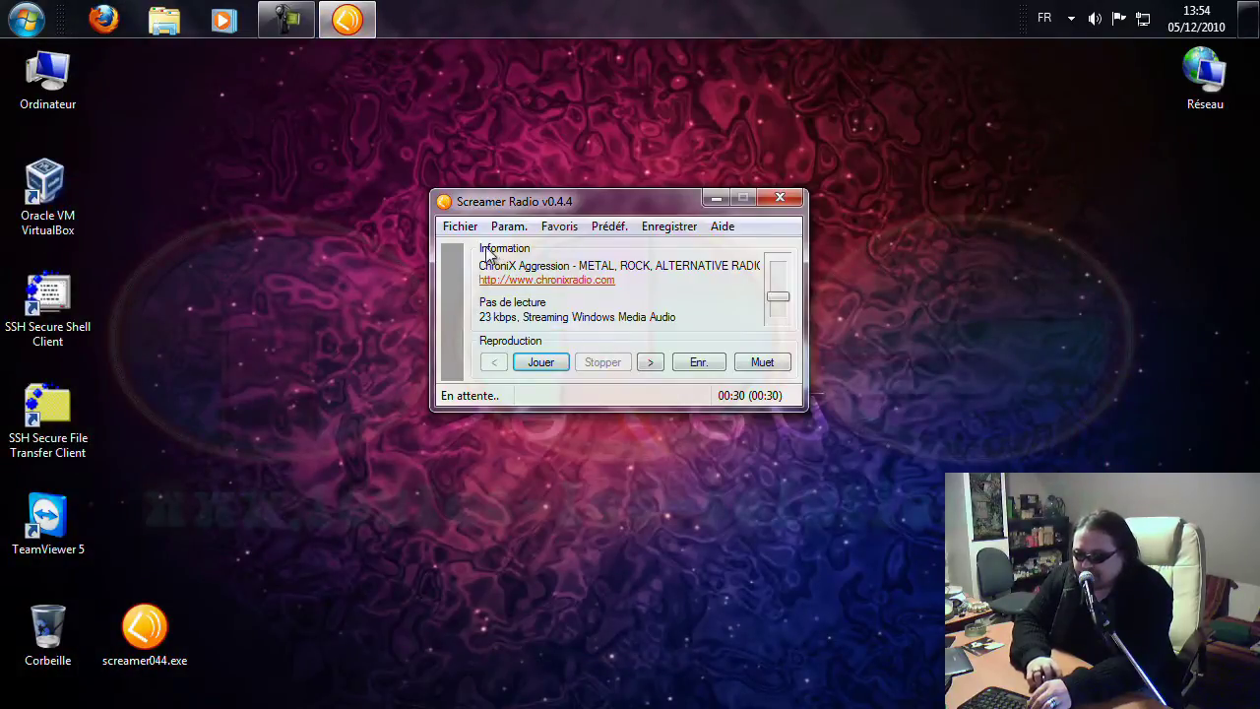
pyautogui.click(463, 227)
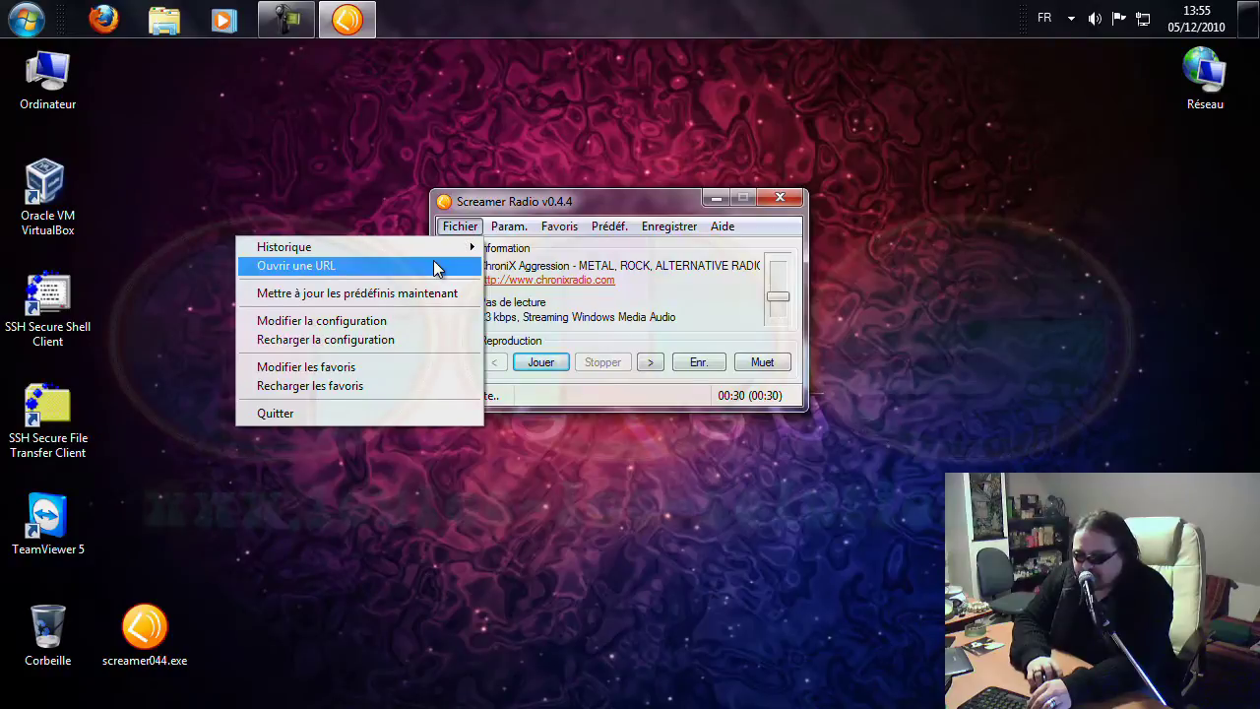
pyautogui.click(433, 263)
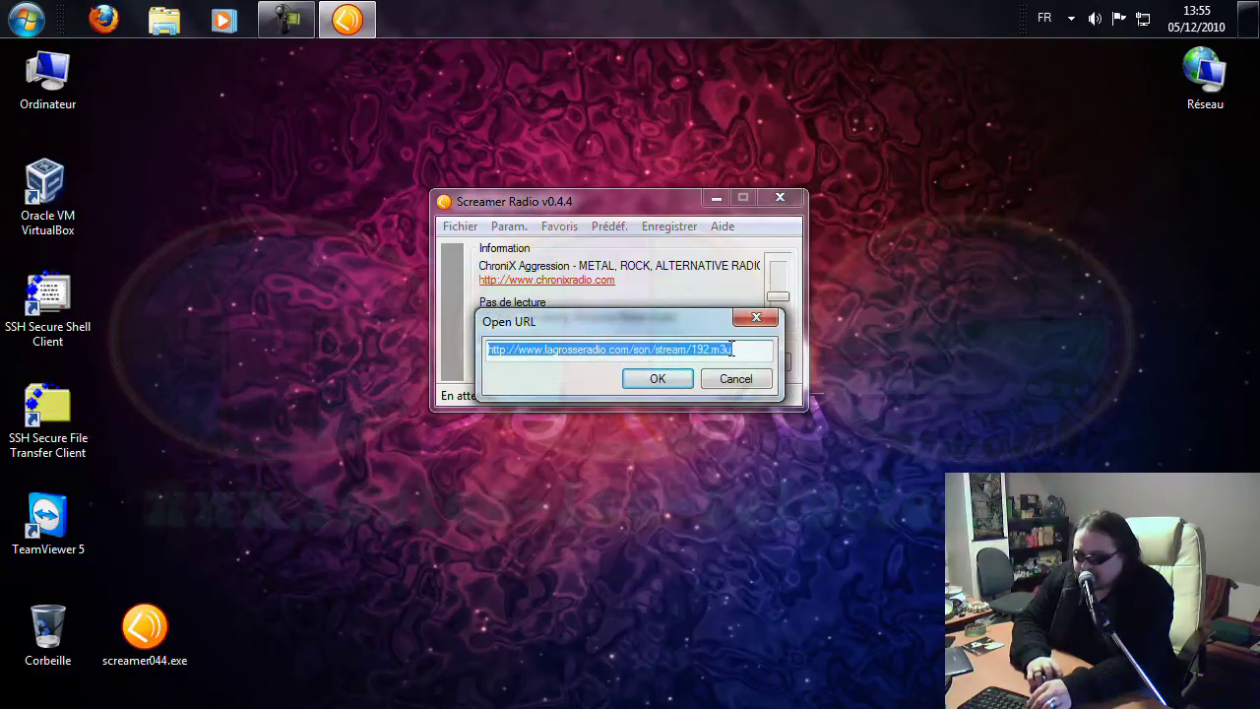
pyautogui.click(656, 379)
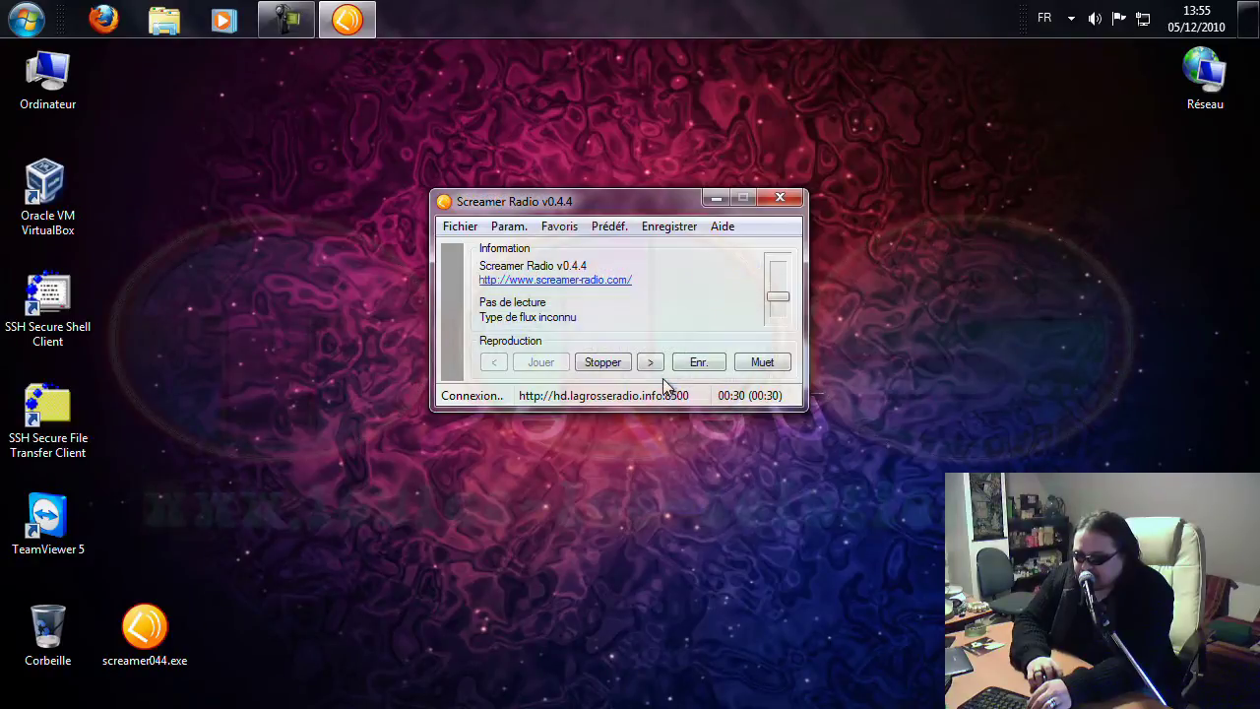
# Step: Toggle the single-track recording mode (Mode morceau seul) and start recording the La Grosse Radio Rock stream
pyautogui.click(674, 226)
pyautogui.click(657, 275)
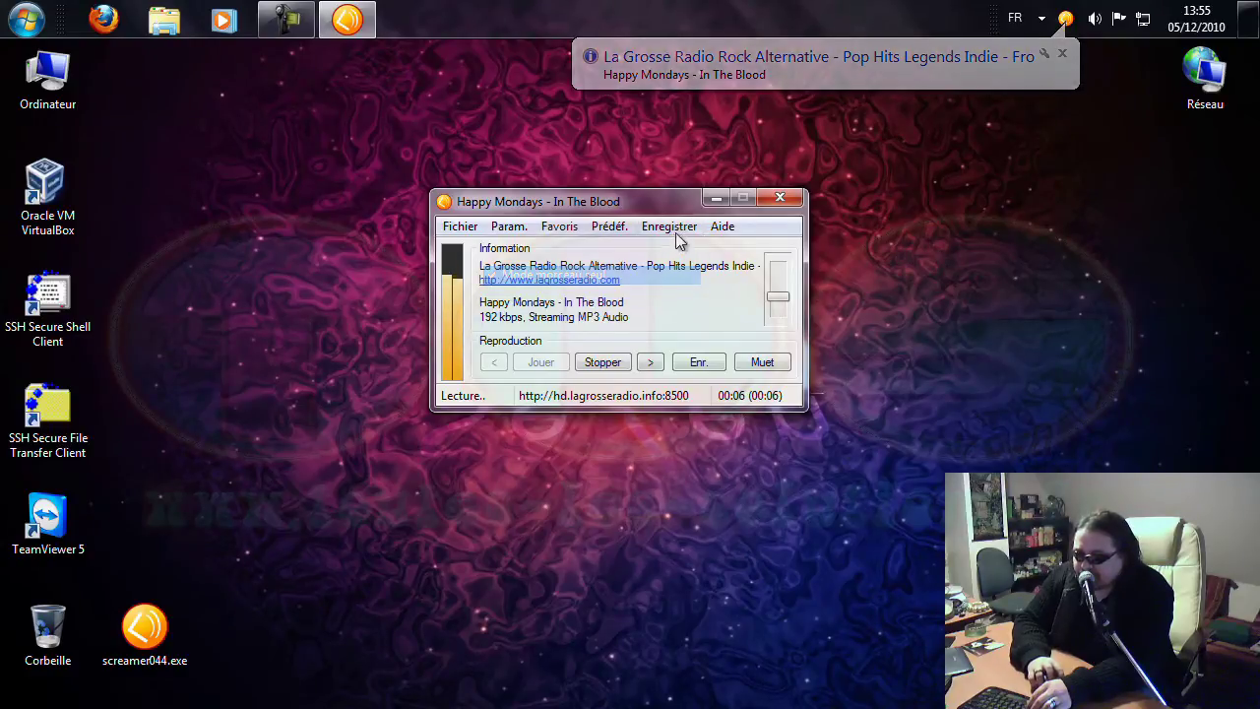
pyautogui.click(677, 225)
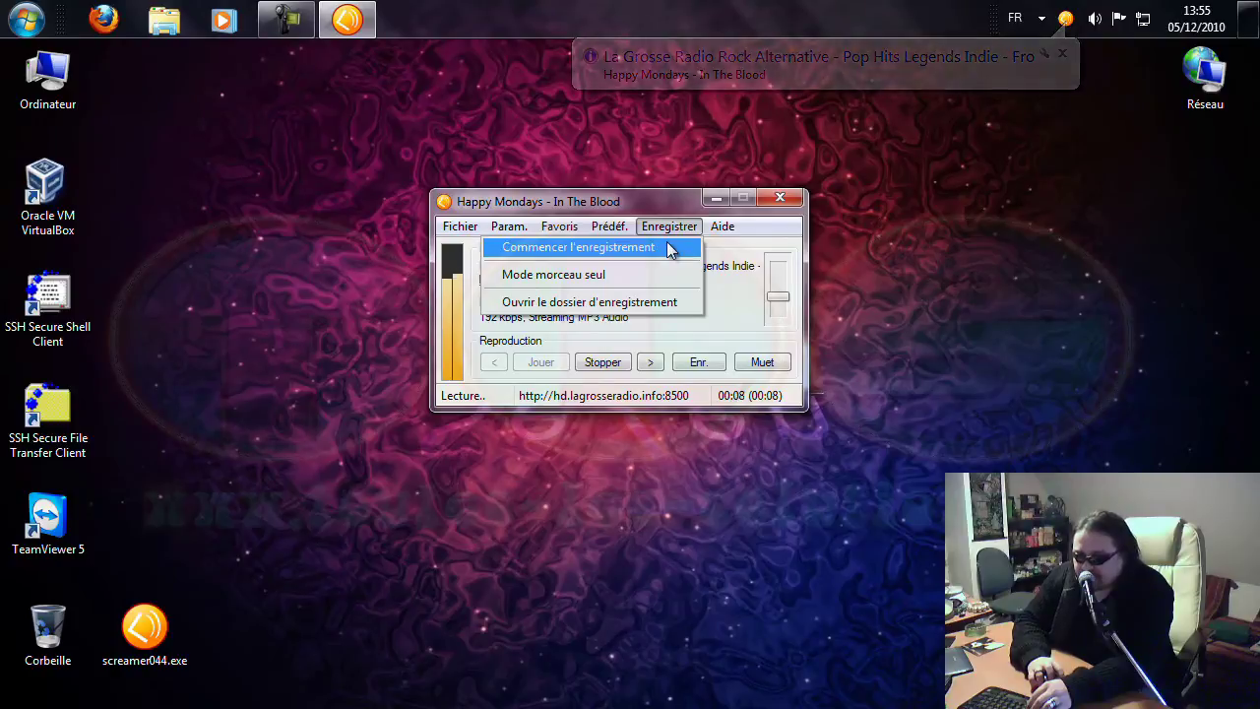
pyautogui.click(667, 248)
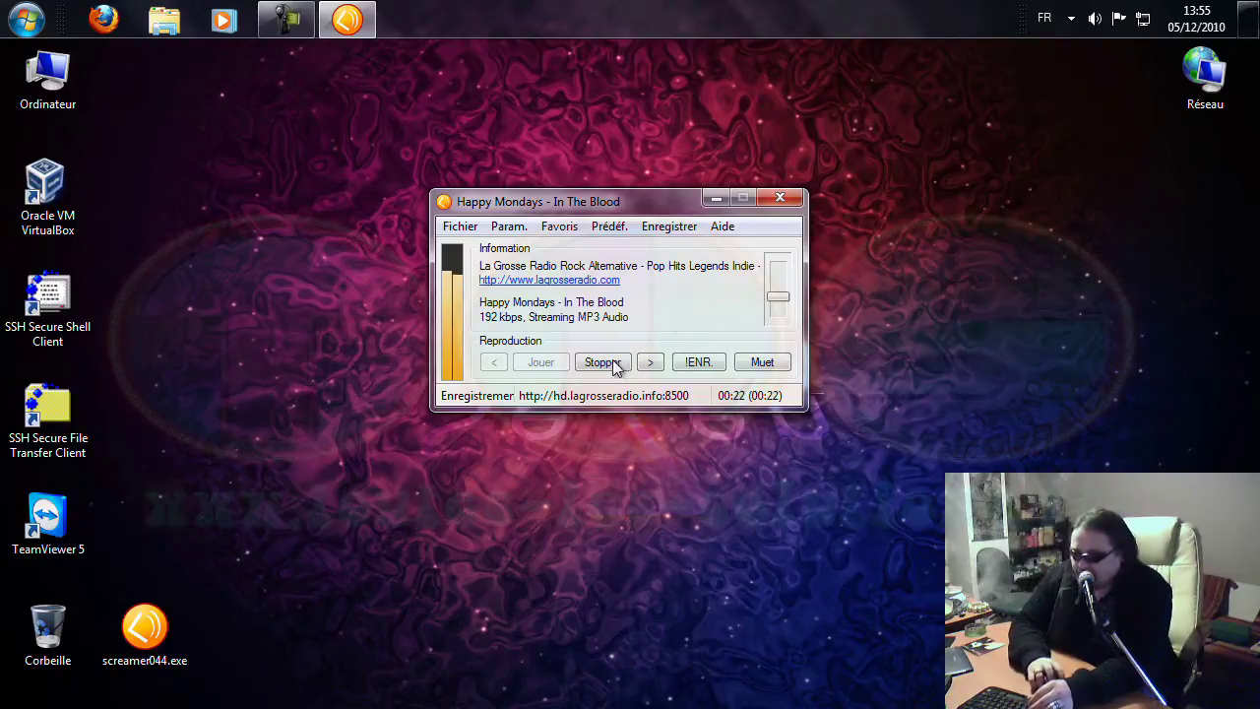
# Step: Stop recording the La Grosse Radio Rock stream and stop its playback
pyautogui.click(665, 227)
pyautogui.click(656, 246)
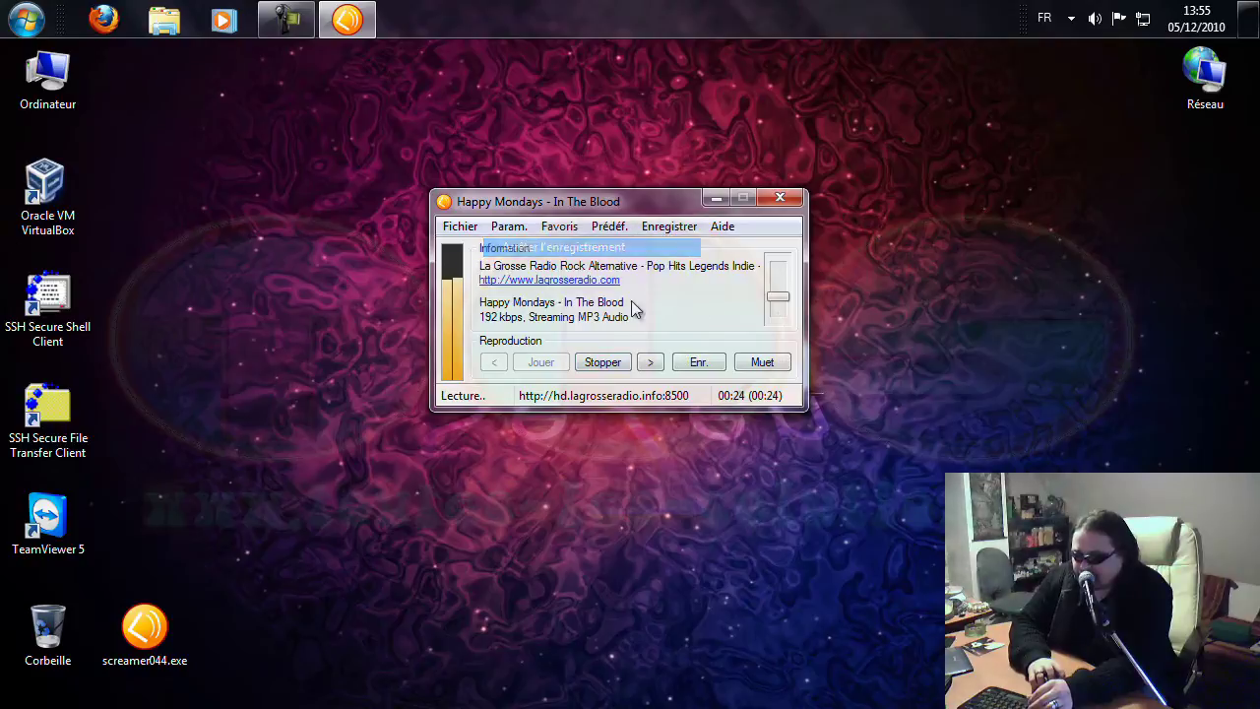
pyautogui.click(604, 364)
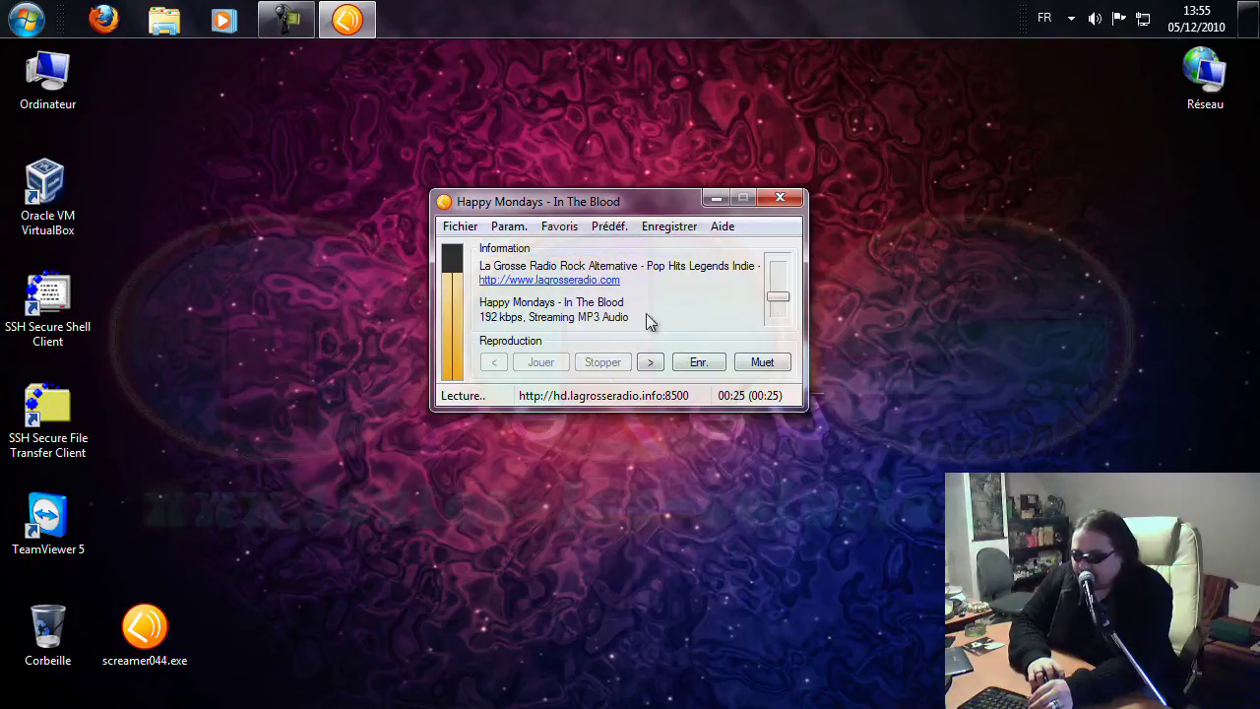
# Step: Examine the available recording options, especially the single-track mode (Mode morceau seul)
pyautogui.click(675, 224)
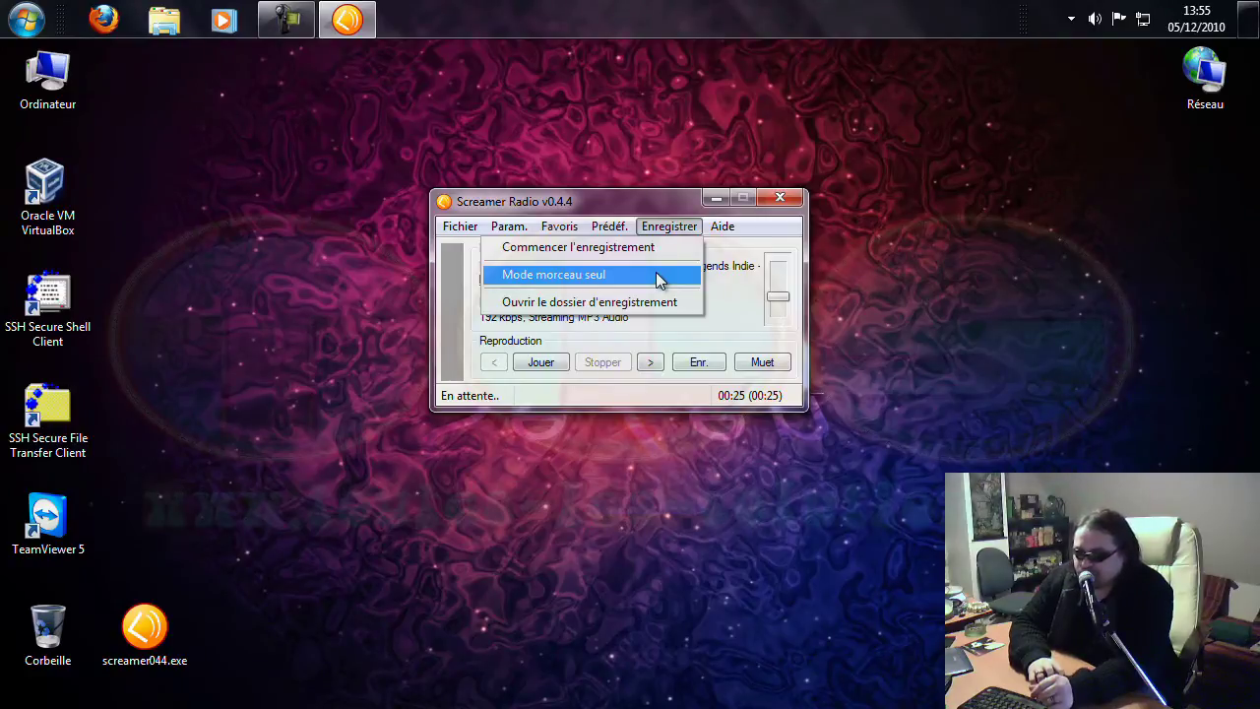
pyautogui.click(719, 268)
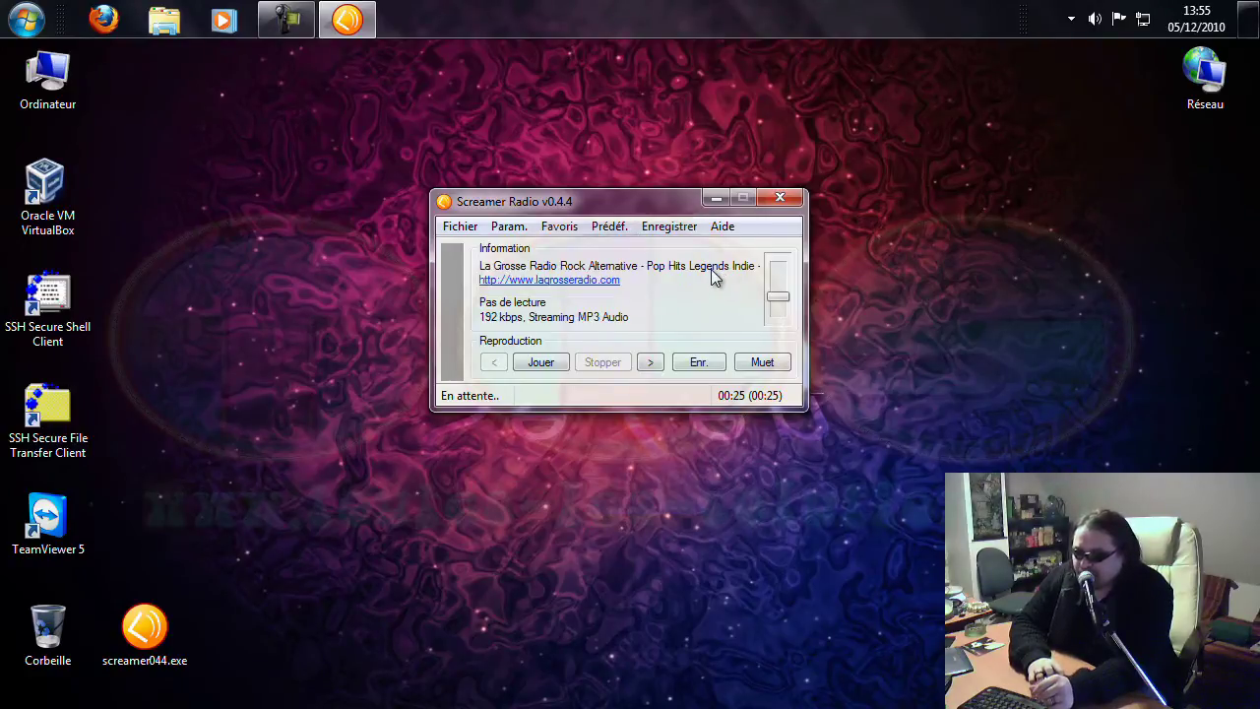
pyautogui.click(677, 226)
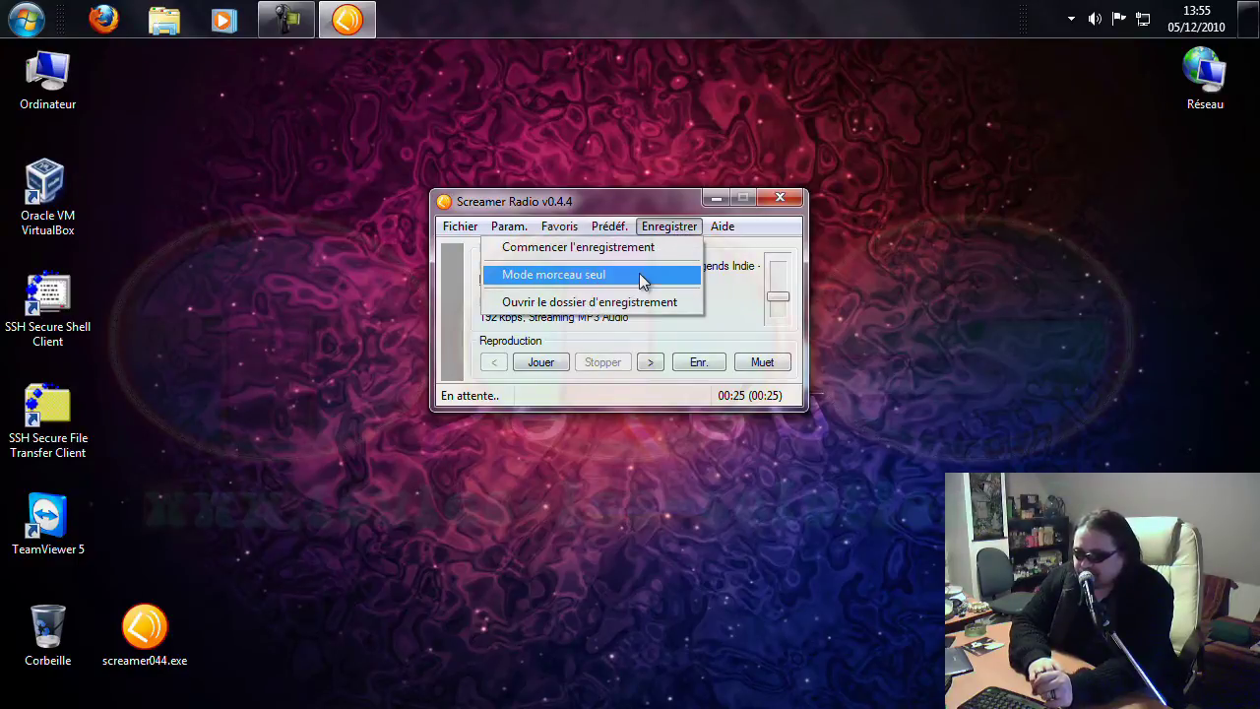
pyautogui.click(719, 268)
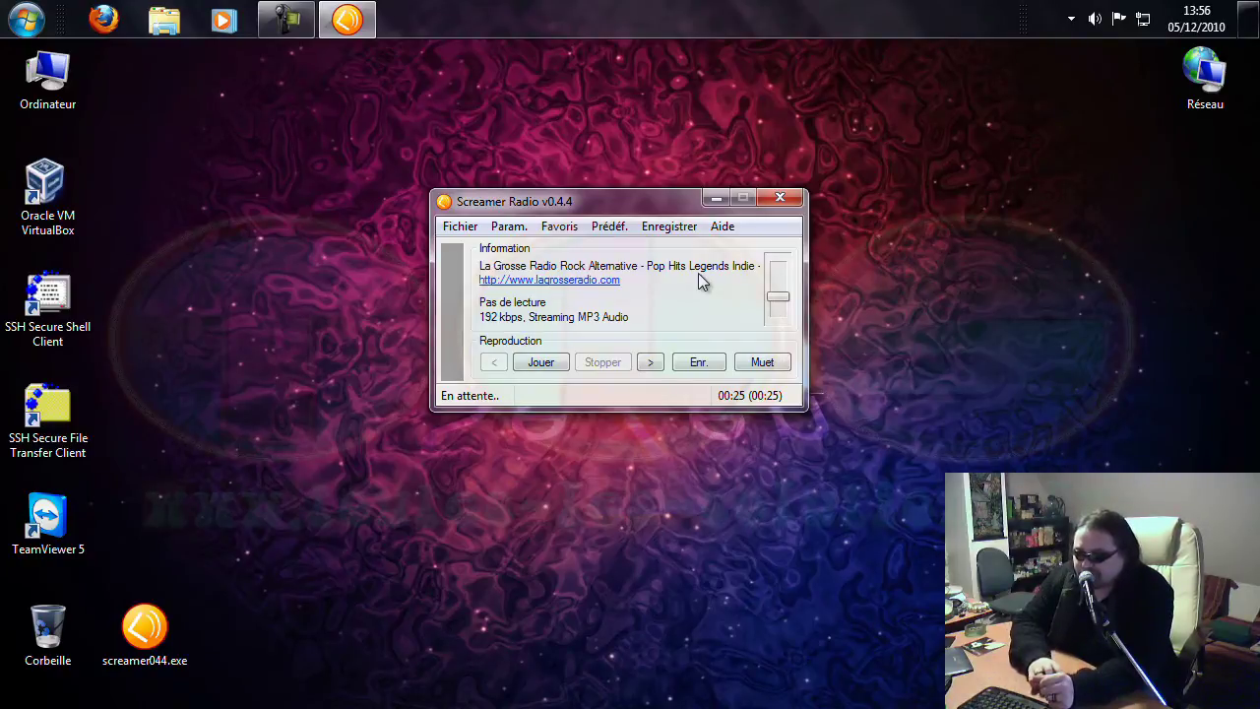
# Step: Look over the settings and the saved favourite stations, and close Screamer Radio
pyautogui.click(509, 225)
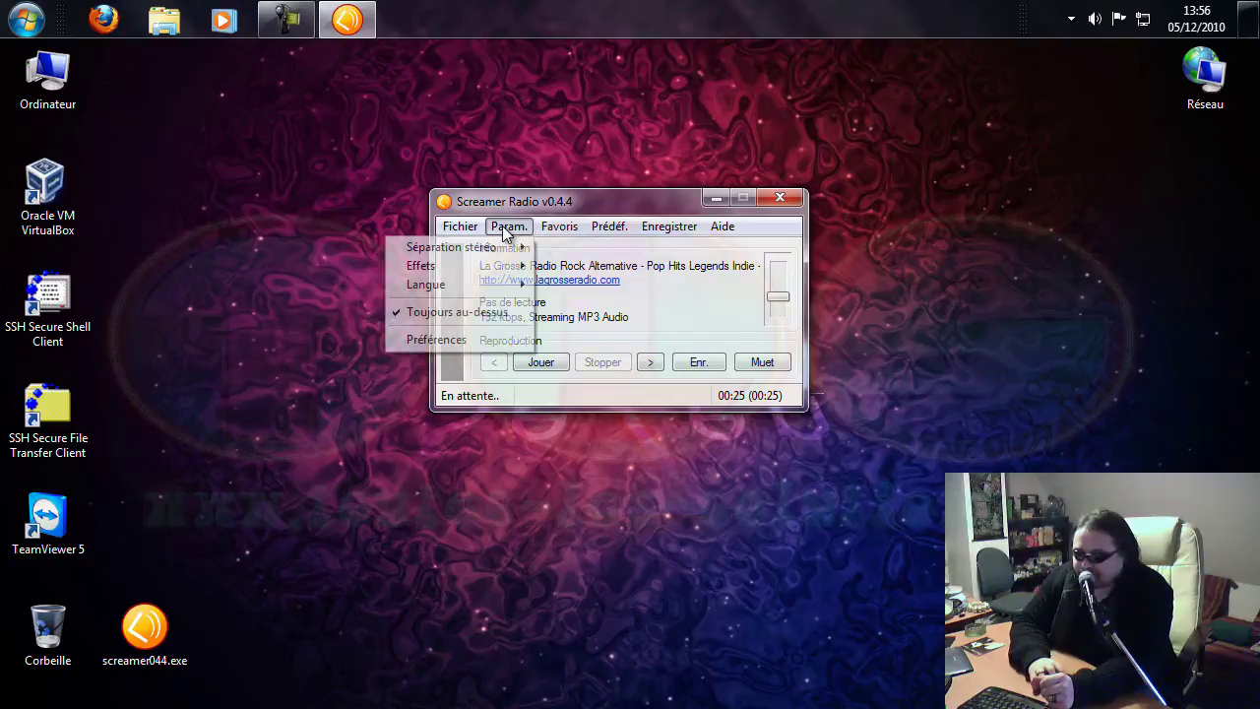
pyautogui.moveTo(465, 229)
pyautogui.moveTo(560, 229)
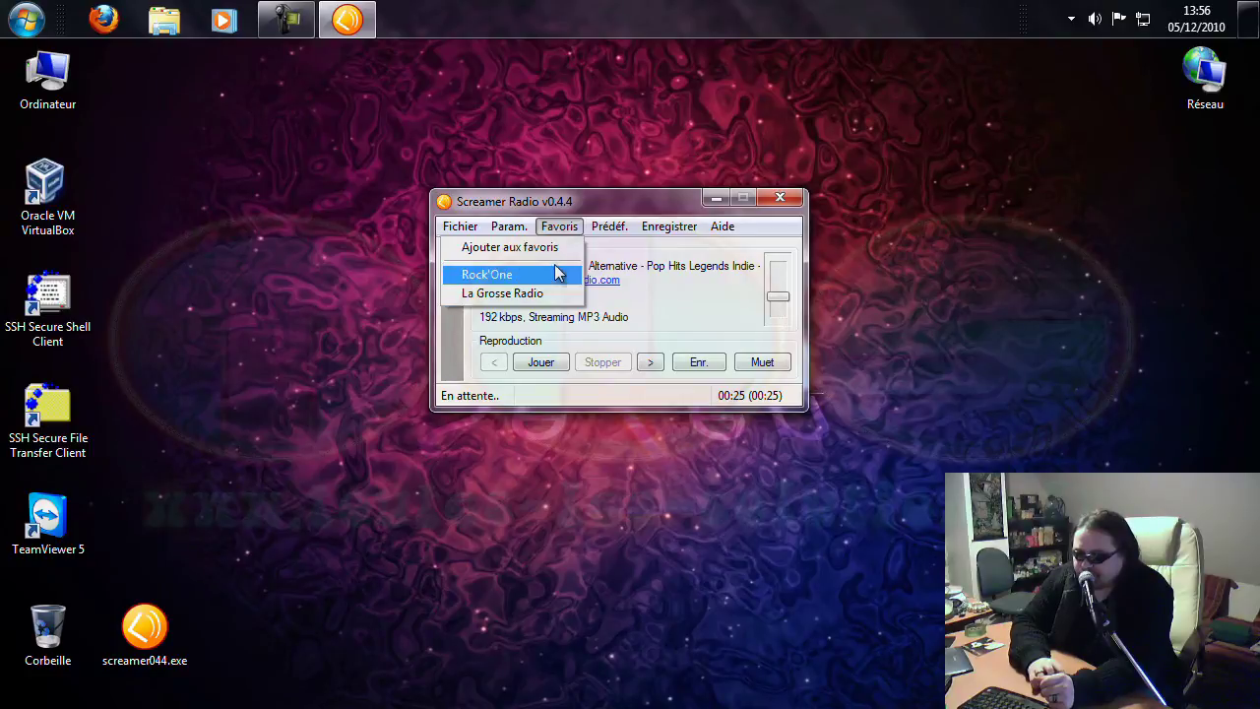
pyautogui.click(690, 300)
pyautogui.click(779, 201)
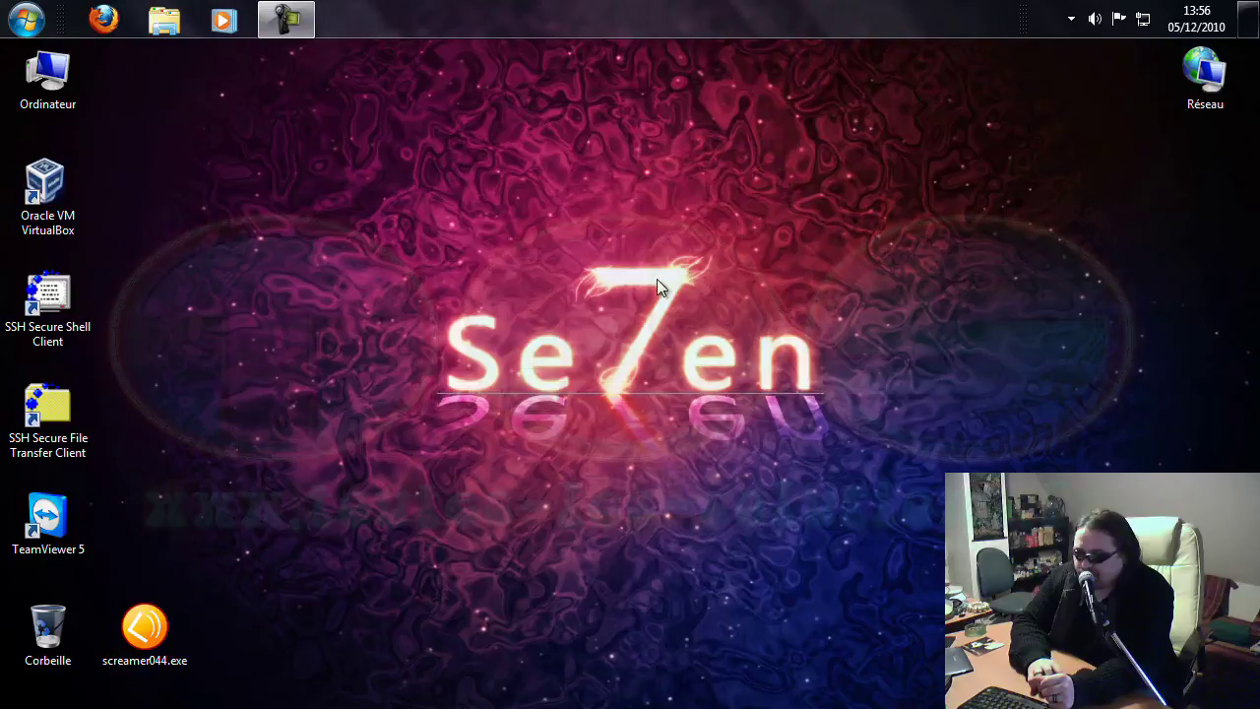